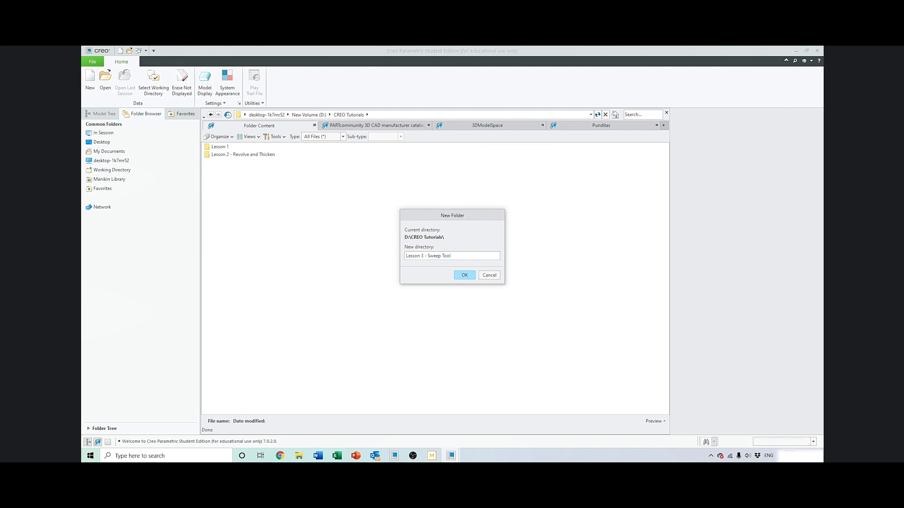
Create the folder "Lesson 3 - Sweep Tool" in CREO Tutorials and set it as the working directory.
left_click(465, 276)
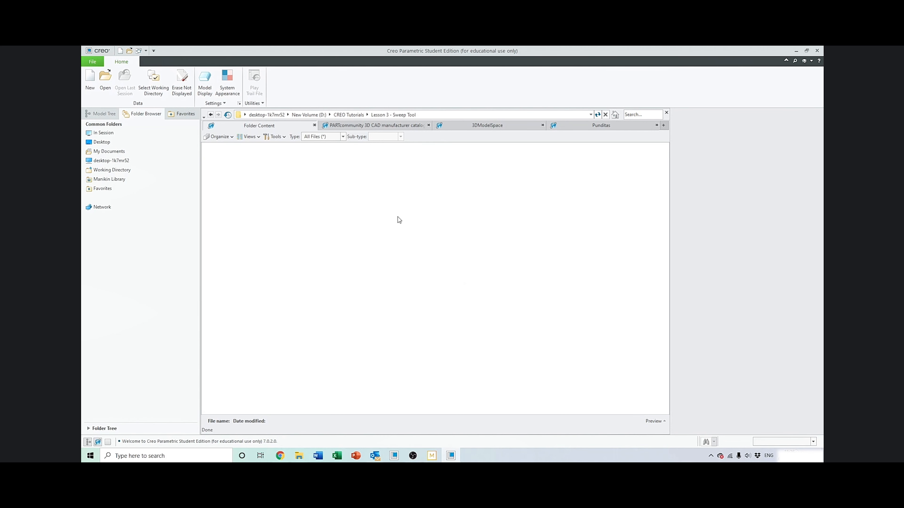
right_click(275, 178)
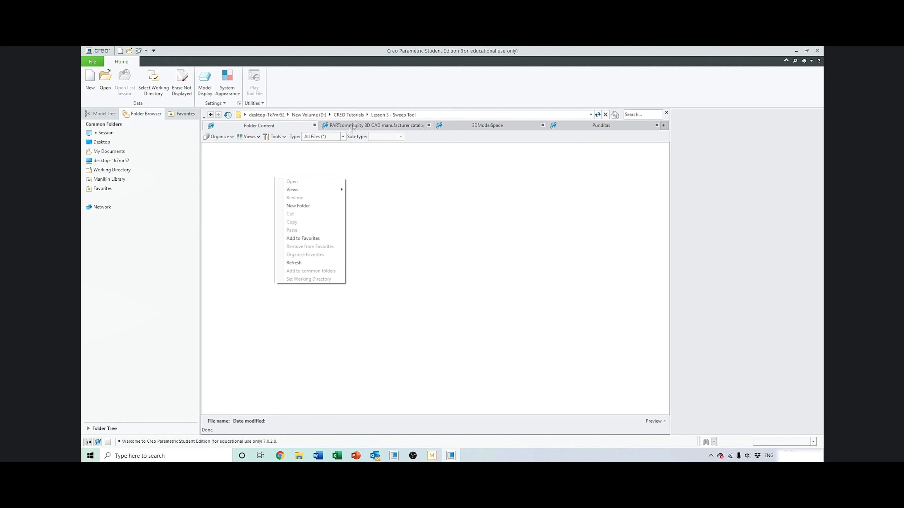
left_click(382, 115)
left_click(355, 116)
left_click(248, 162)
right_click(248, 163)
left_click(278, 272)
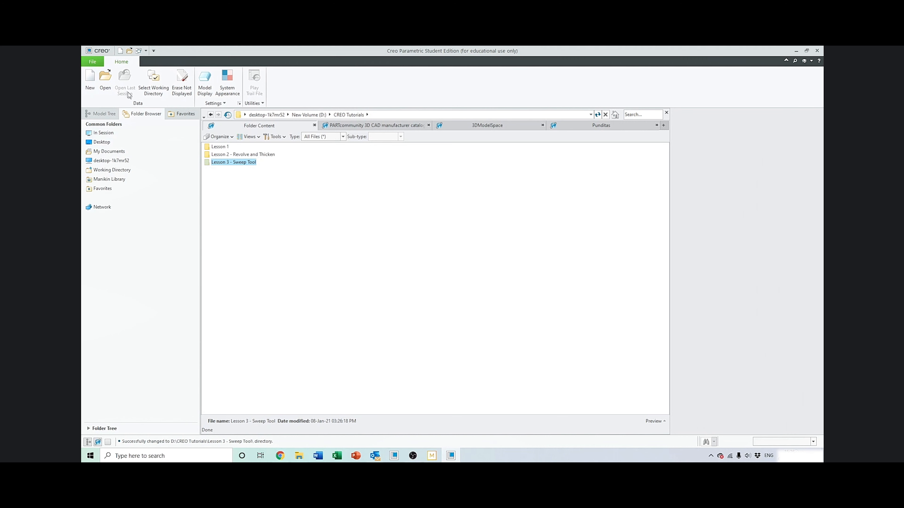
Create a new solid part named "Sweep" using the default template.
left_click(90, 81)
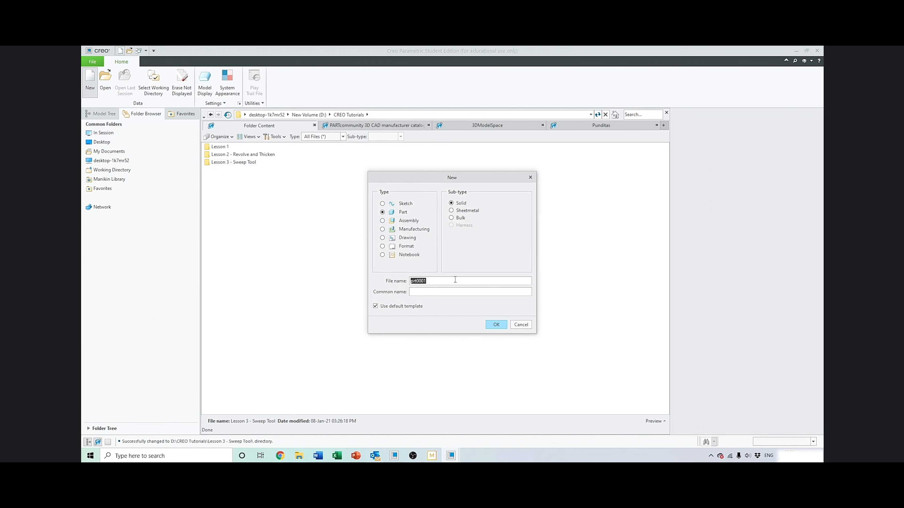
type("Sweep")
left_click(498, 324)
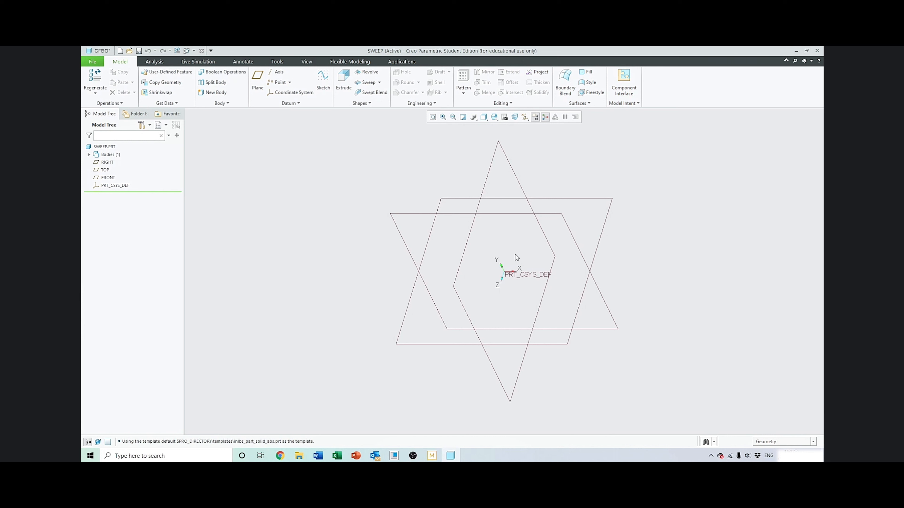
Open a sketch on the TOP datum plane with the RIGHT plane as orientation reference.
left_click(323, 81)
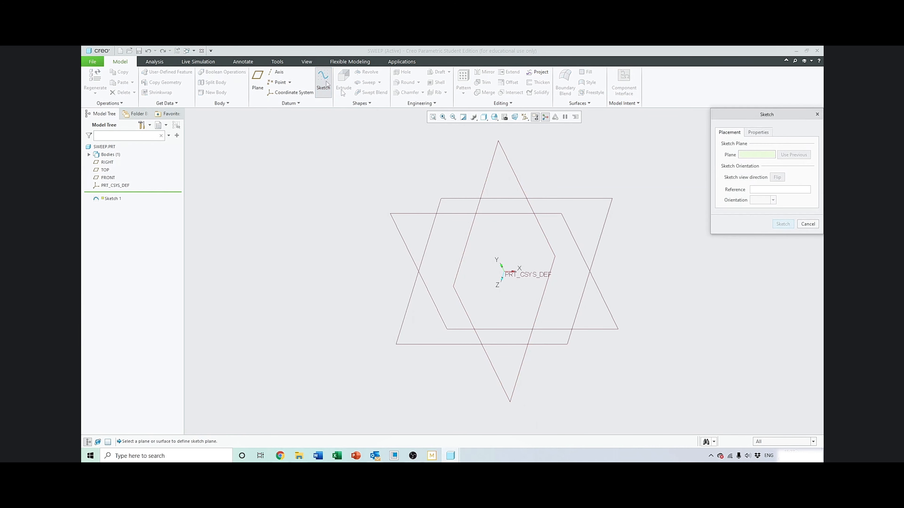
left_click(590, 200)
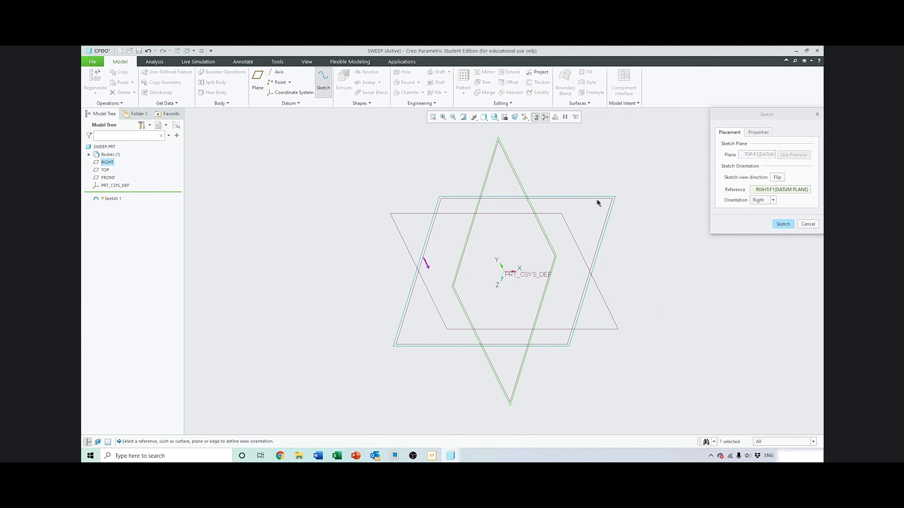
left_click(783, 224)
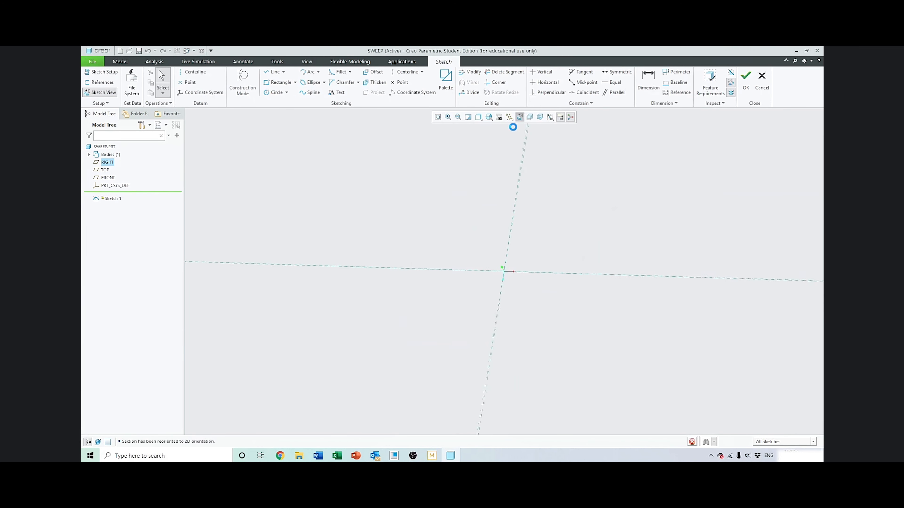
Sketch an open, S-shaped spline through six points that curls back towards the sketch centre, and finish the sketch.
left_click(310, 93)
left_click(288, 252)
left_click(381, 165)
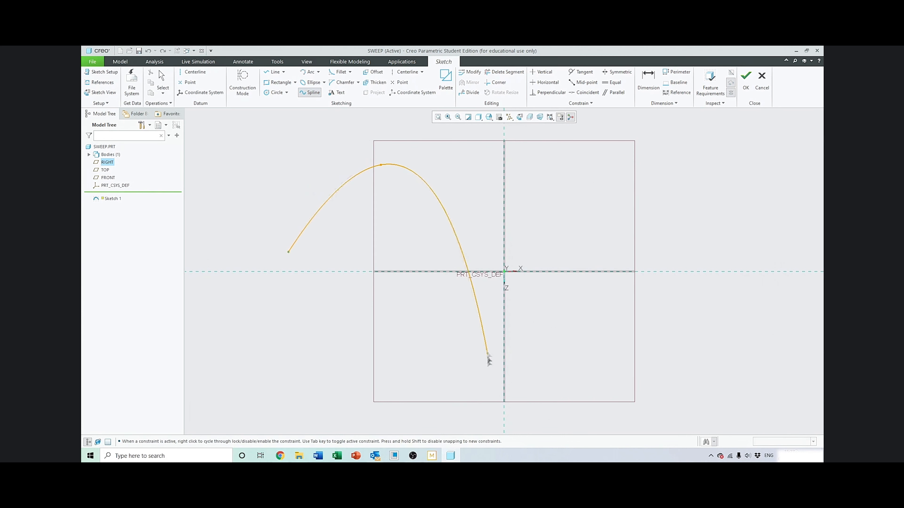
left_click(486, 370)
left_click(664, 371)
left_click(728, 180)
left_click(517, 190)
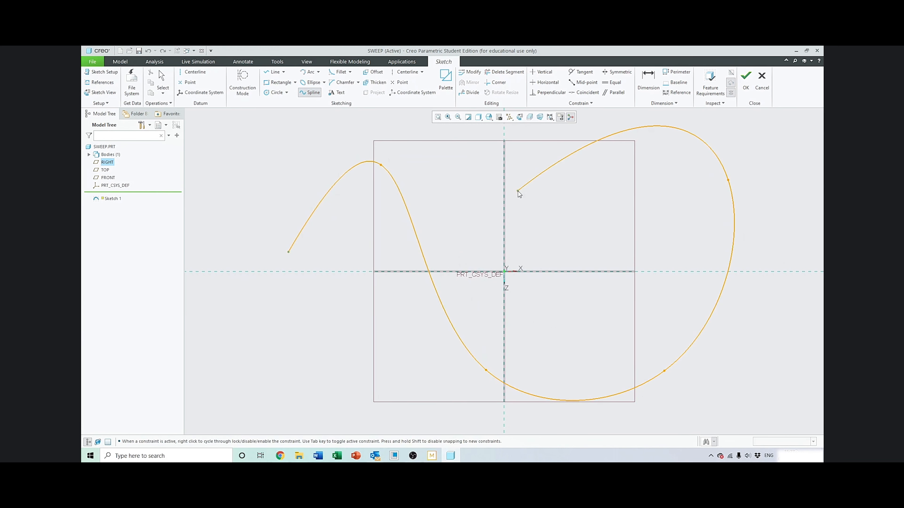
middle_click(539, 203)
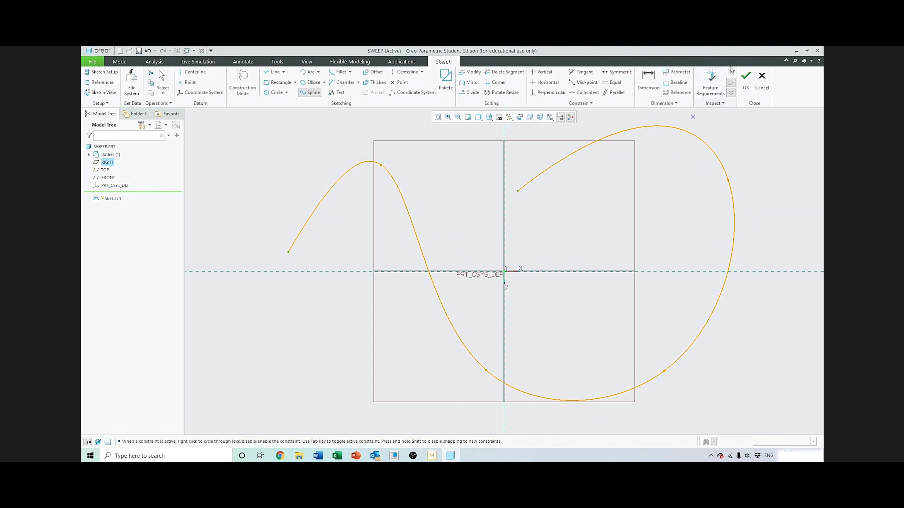
left_click(746, 77)
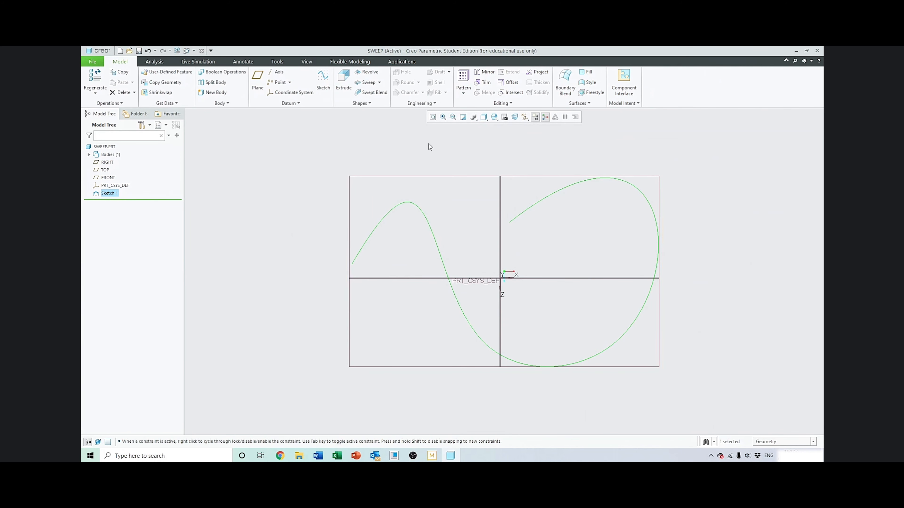
Sweep the spline with its start point flipped to the opposite end, using a circle centred on that start point as the section.
left_click(367, 83)
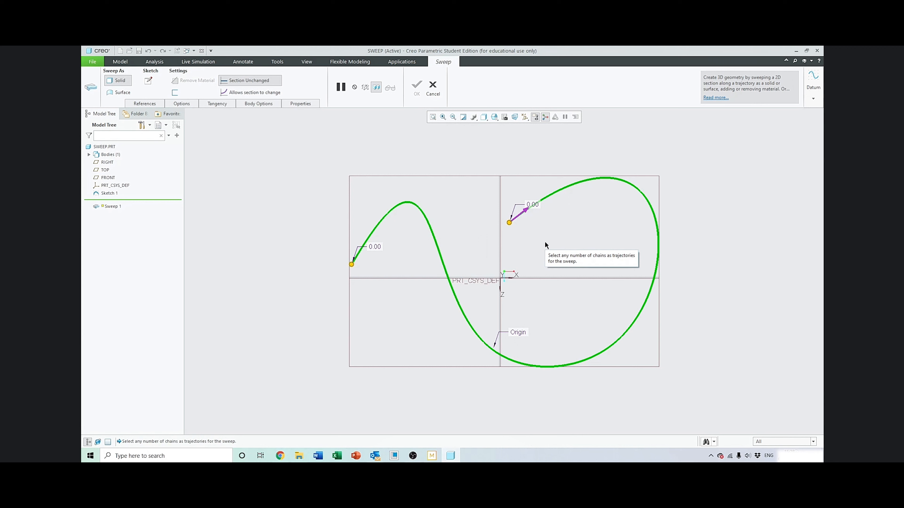
left_click(519, 213)
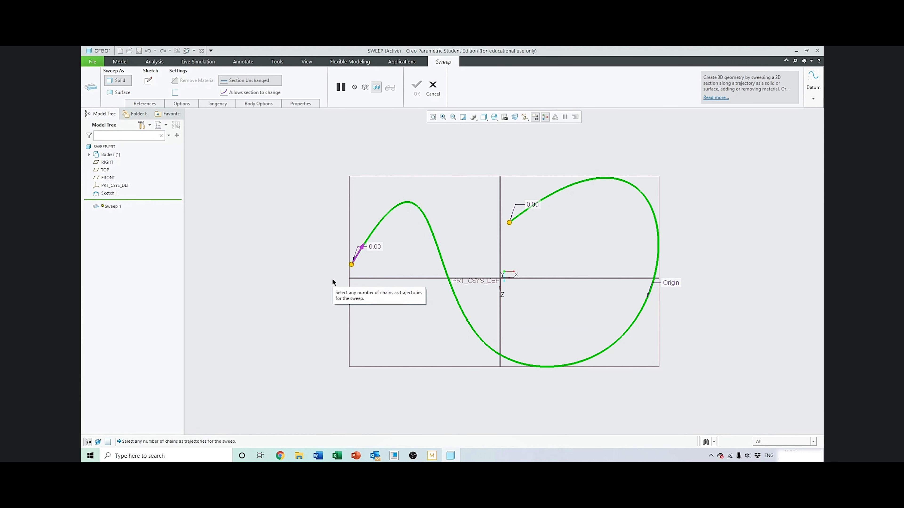
left_click(149, 82)
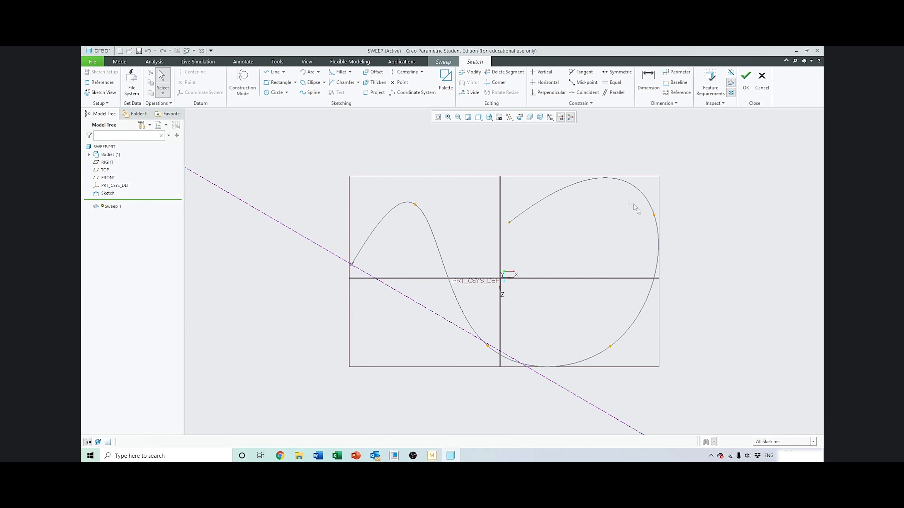
left_click(520, 118)
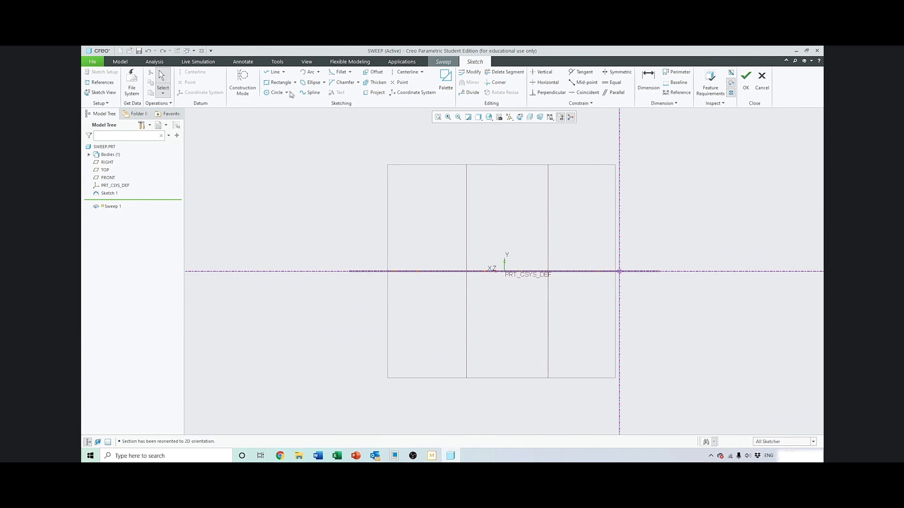
left_click(275, 92)
left_click(619, 271)
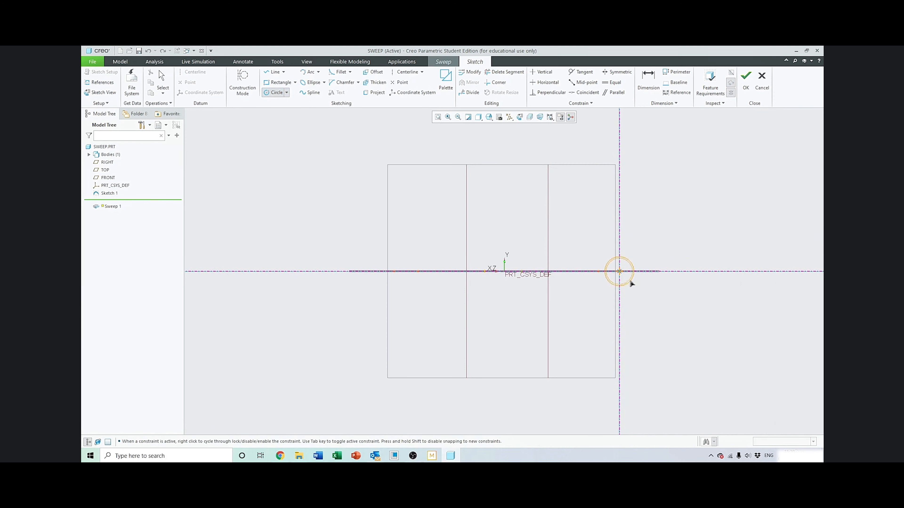
left_click(632, 285)
left_click(745, 76)
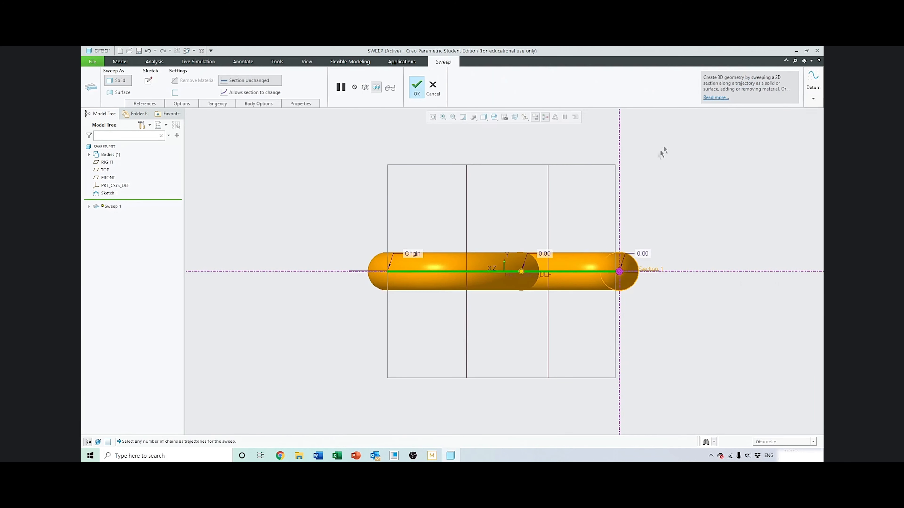
Try the sweep as a surface and switch it back to a solid.
middle_click_drag(602, 228, 526, 387)
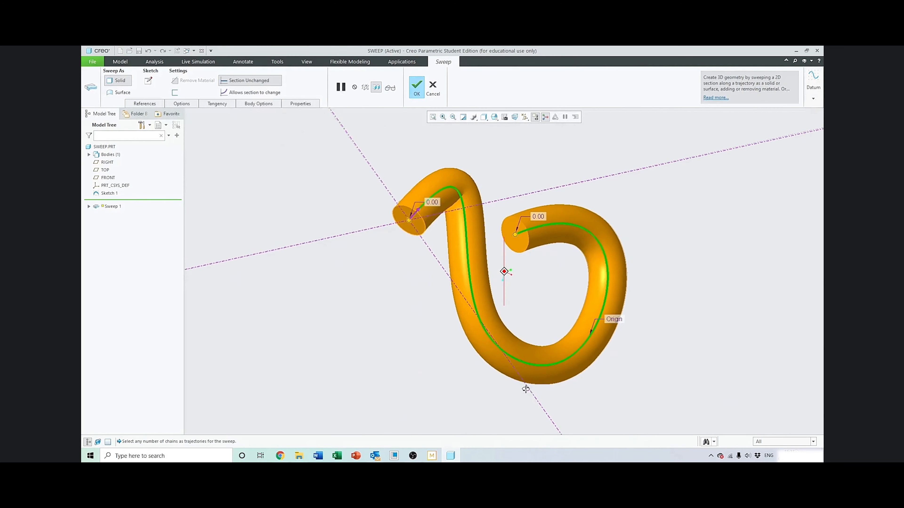
left_click(494, 116)
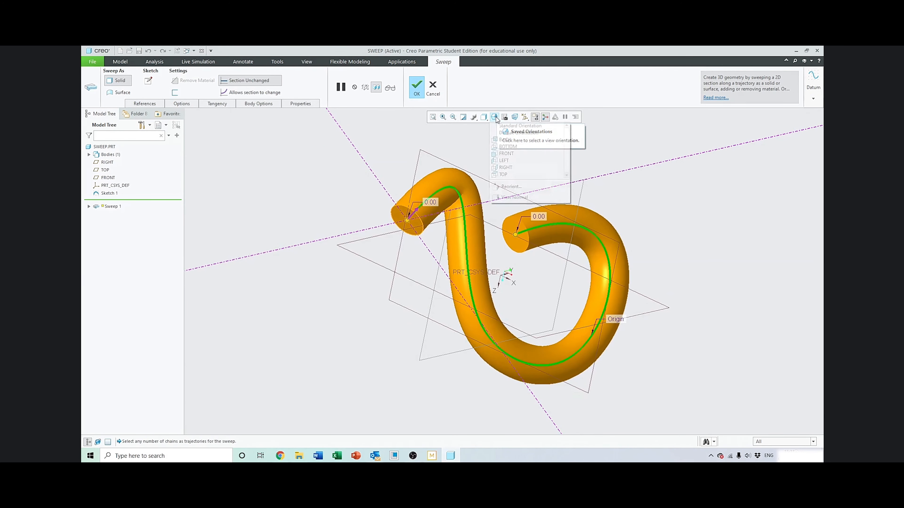
left_click(509, 127)
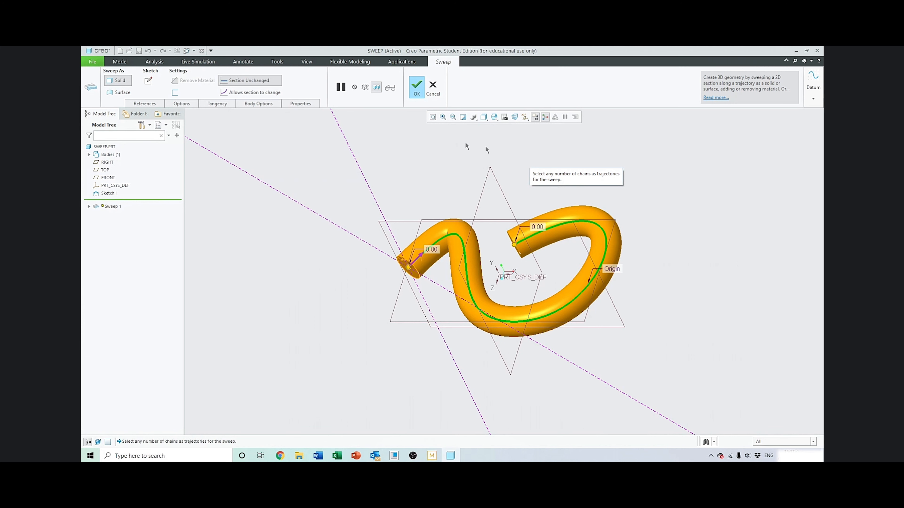
left_click(118, 92)
scroll(429, 241, "down", 4)
middle_click_drag(429, 241, 405, 246)
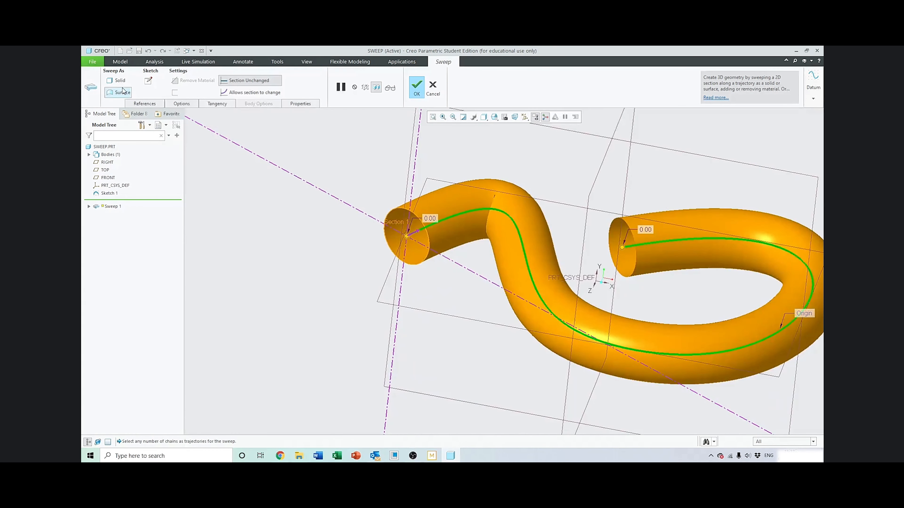
left_click(121, 81)
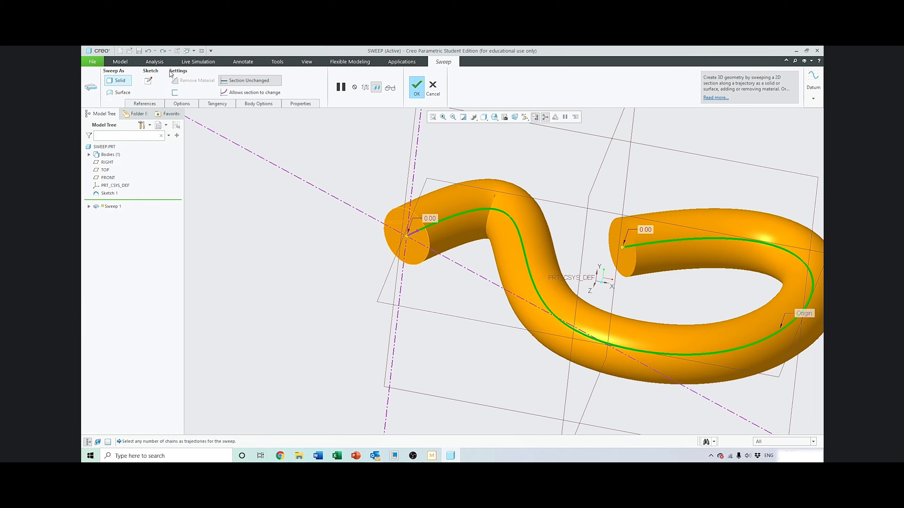
Make the sweep a thin-walled tube with a thickness of 5.
left_click(175, 93)
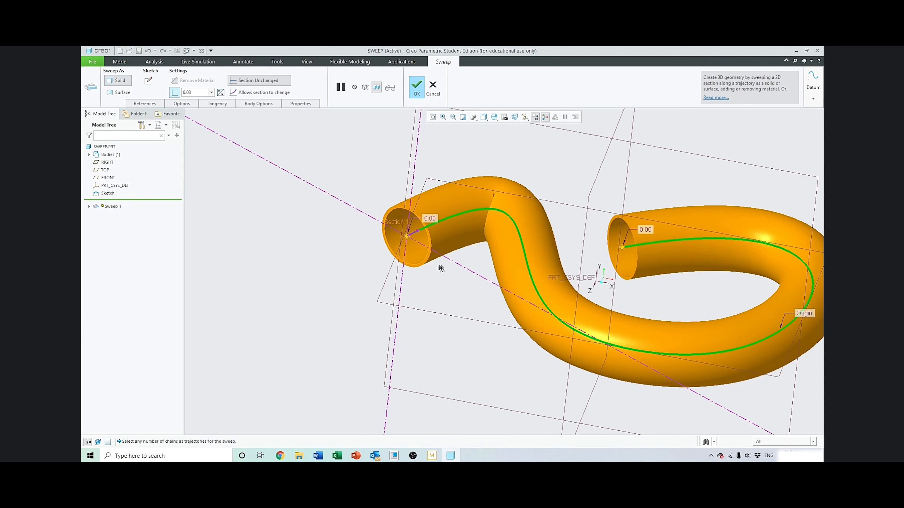
double_click(194, 89)
type("5")
key("Return")
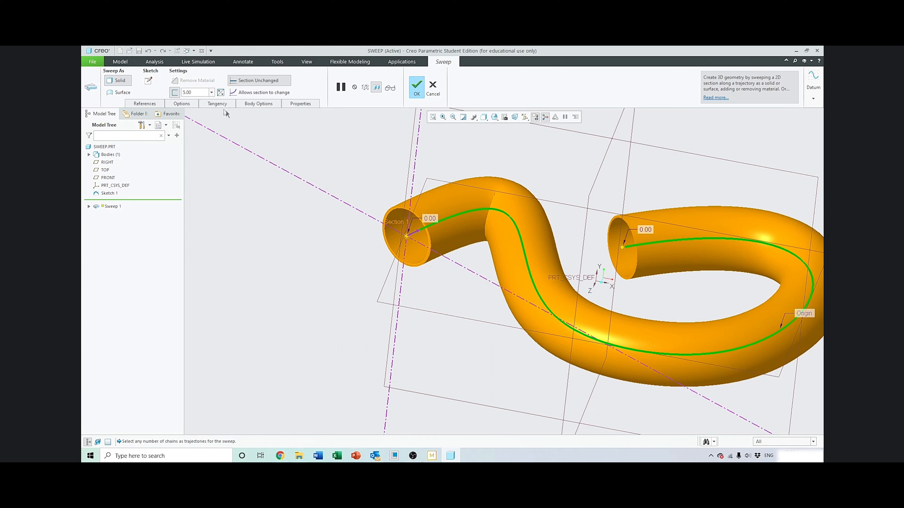
Cycle through the side options for the wall thickness and complete the sweep.
left_click(220, 92)
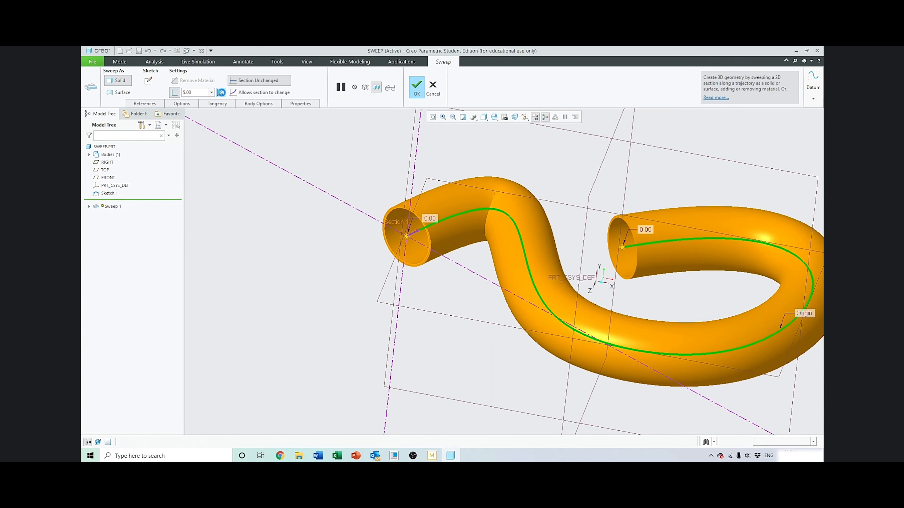
left_click(221, 93)
left_click(221, 93)
left_click(221, 93)
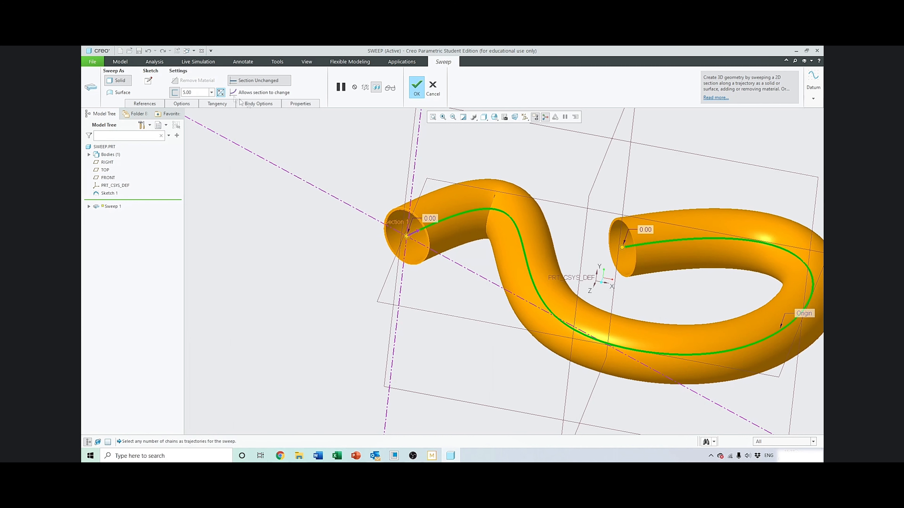
left_click(416, 89)
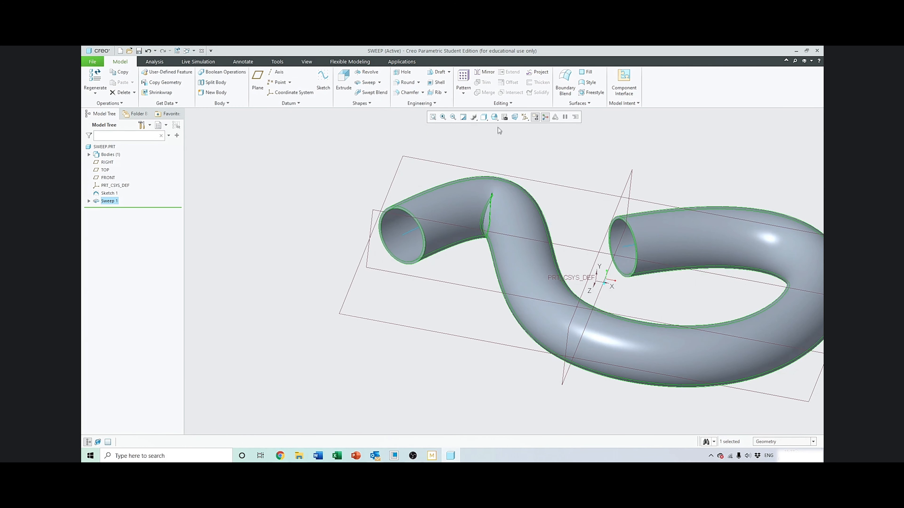
Display the swept tube shaded with edges.
left_click(493, 118)
left_click(505, 133)
left_click(297, 164)
scroll(301, 192, "down", 3)
mouse_move(301, 191)
middle_mouse_down()
mouse_move(302, 222)
mouse_move(307, 206)
middle_mouse_up()
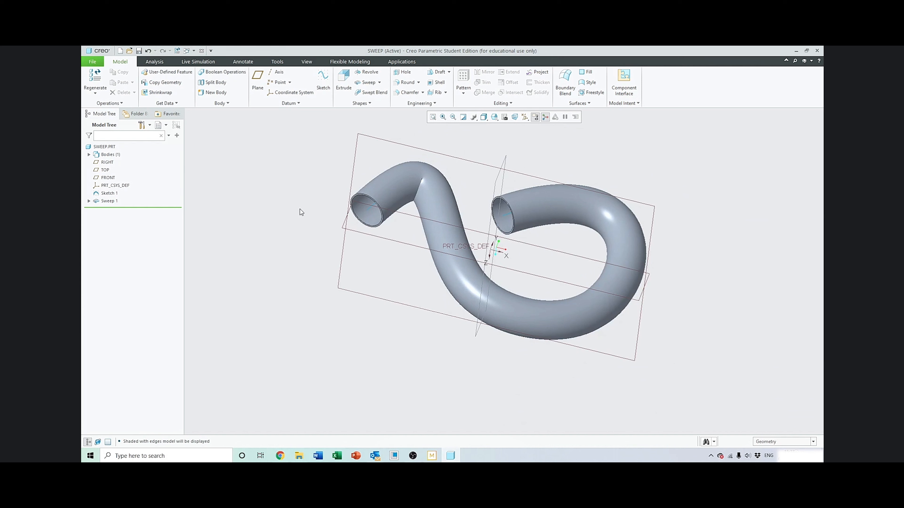
Delete the swept tube together with its spline sketch from the part.
left_click(109, 200)
key("Delete")
left_click(451, 259)
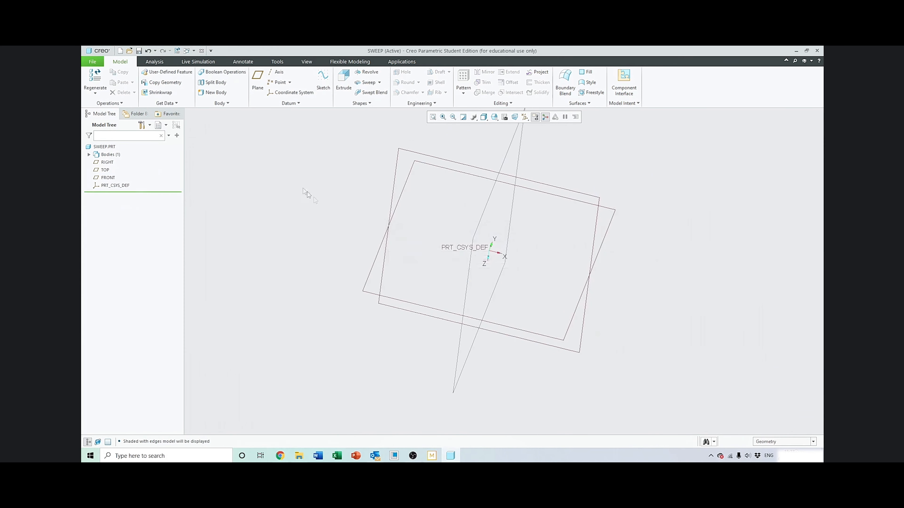
Start a new sketch on the TOP datum plane, keeping the default orientation reference.
left_click(494, 117)
left_click(498, 128)
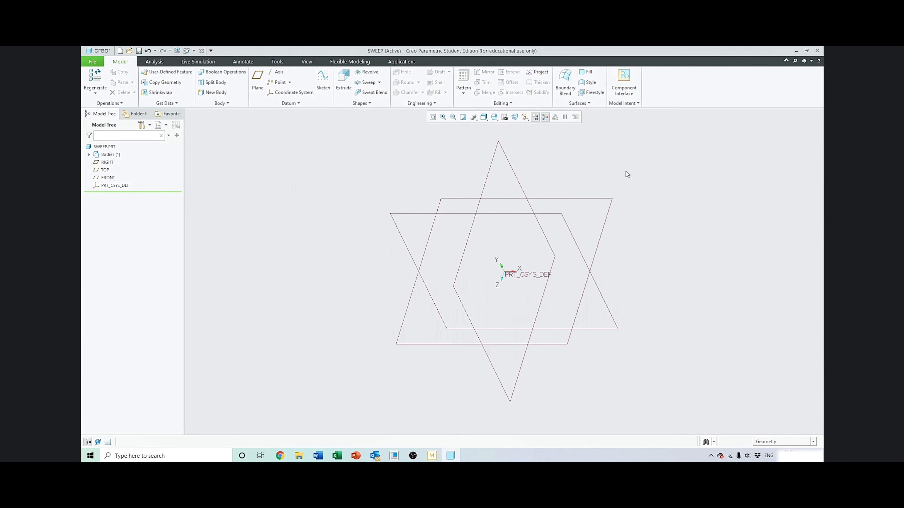
left_click(323, 80)
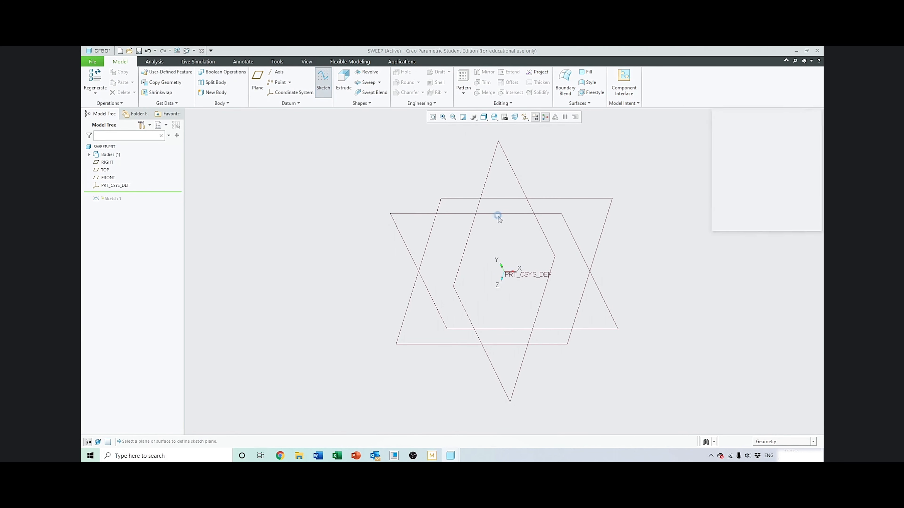
left_click(455, 196)
left_click(784, 224)
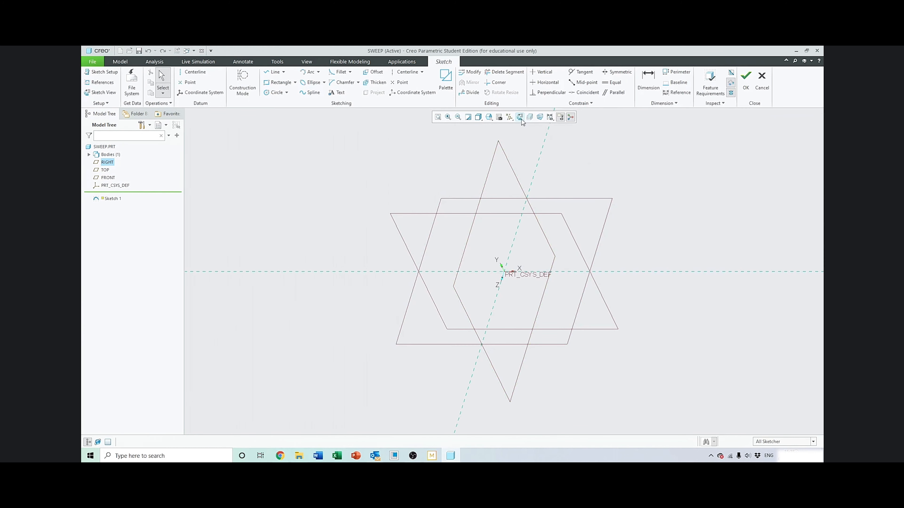
Add a horizontal and a vertical centerline through the sketch origin.
left_click(191, 72)
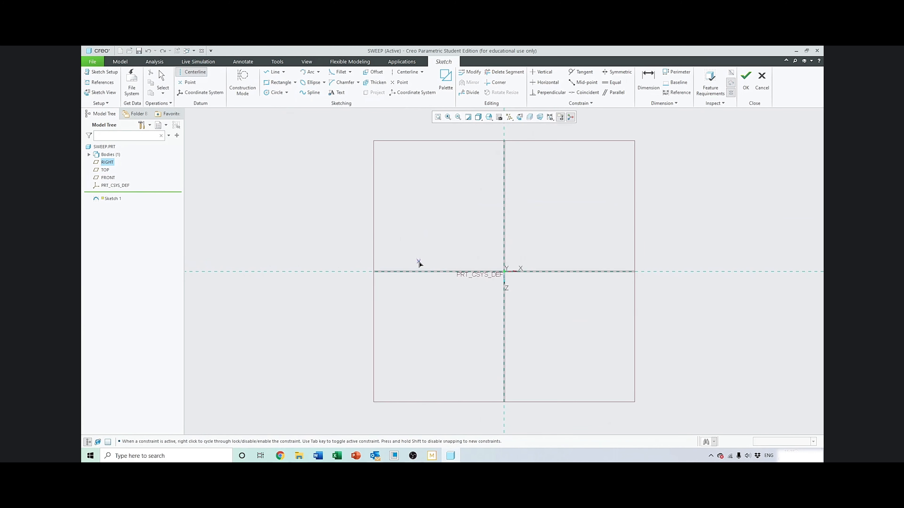
left_click(426, 272)
left_click(502, 168)
left_click(504, 316)
Sketch a rectangle symmetric about both centerlines, centred on the origin, and finish the sketch.
left_click(280, 82)
left_click(376, 202)
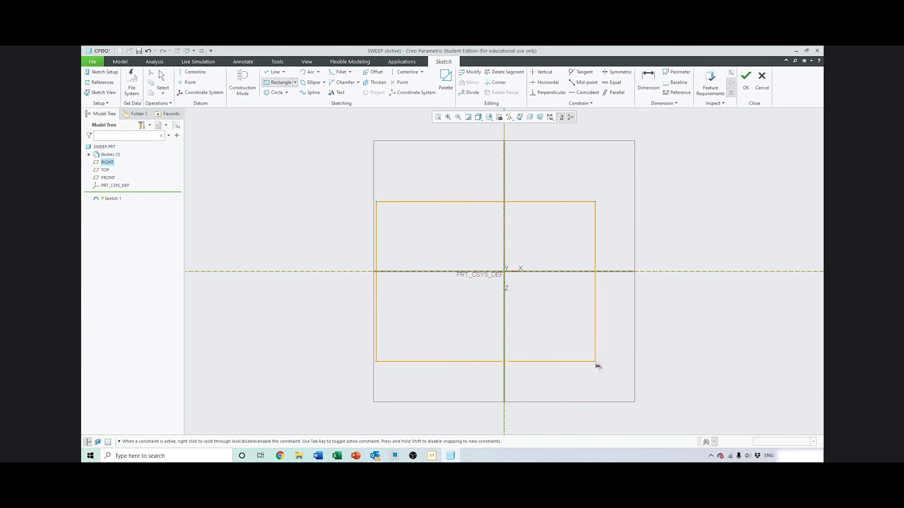
left_click(633, 368)
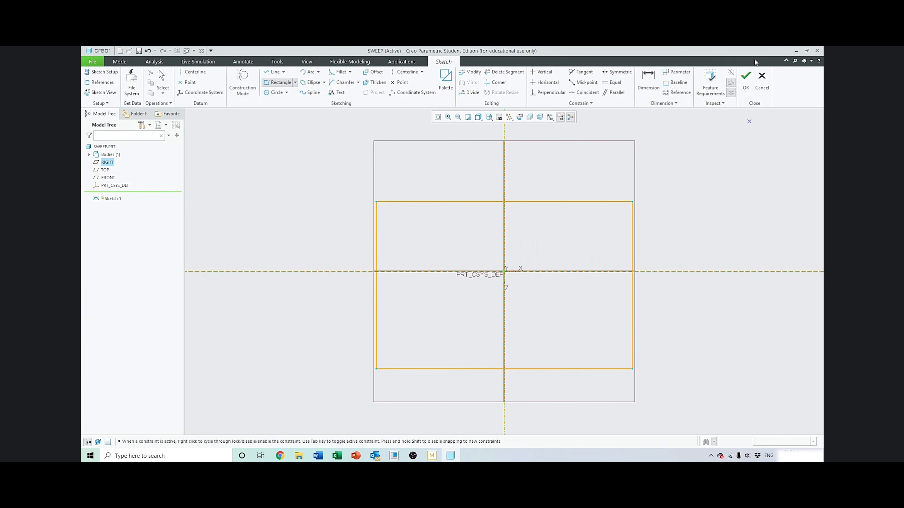
left_click(745, 81)
Extrude the rectangle into a solid block with a depth of 100.
left_click(344, 85)
double_click(183, 80)
type("100")
key("Return")
left_click(401, 87)
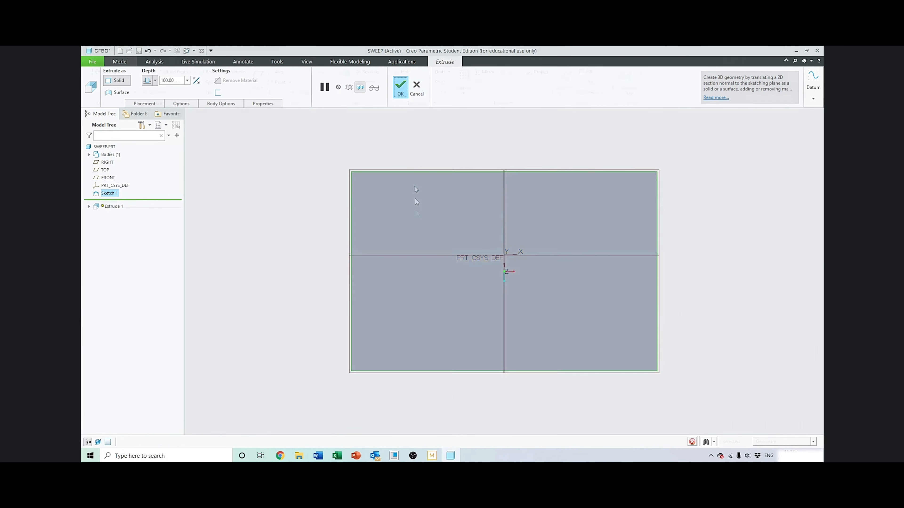
Start a new sketch on the block's large upper face, keeping the RIGHT plane as orientation reference.
middle_click_drag(429, 199, 333, 163)
left_click(333, 164)
scroll(360, 184, "down", 3)
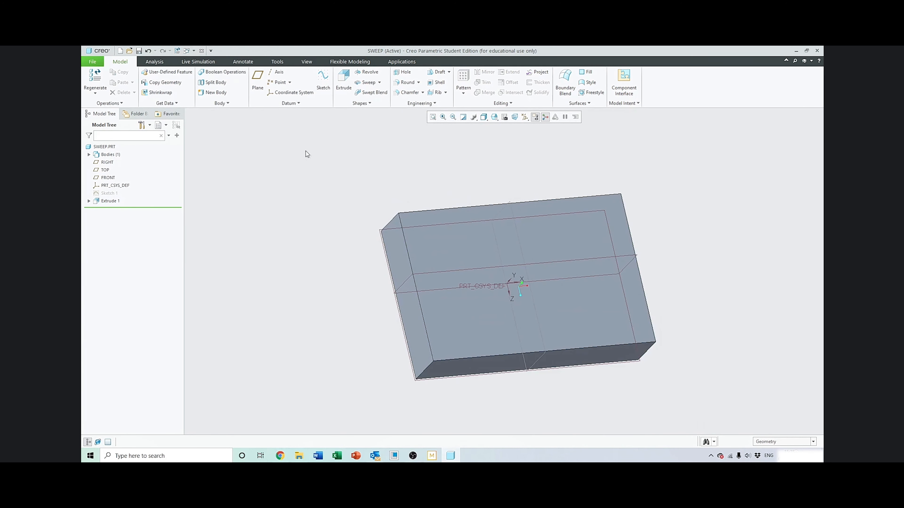
left_click(323, 81)
left_click(445, 243)
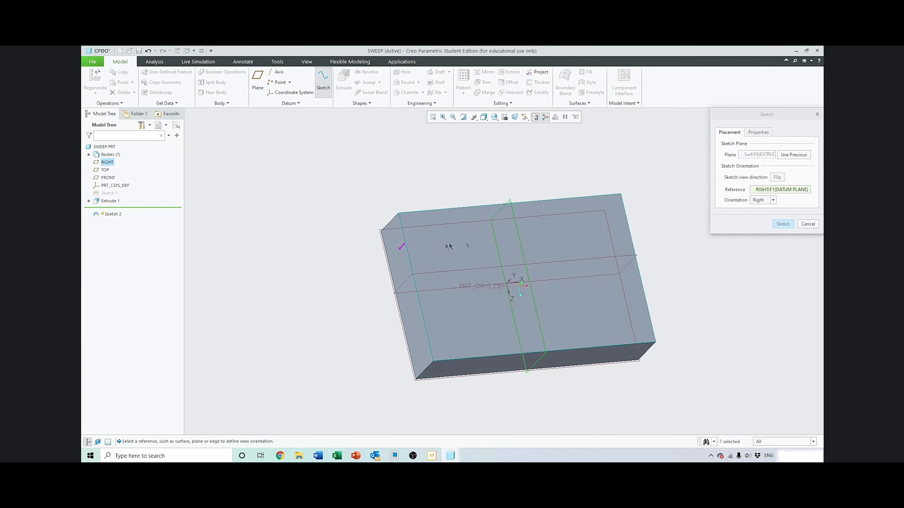
left_click(784, 226)
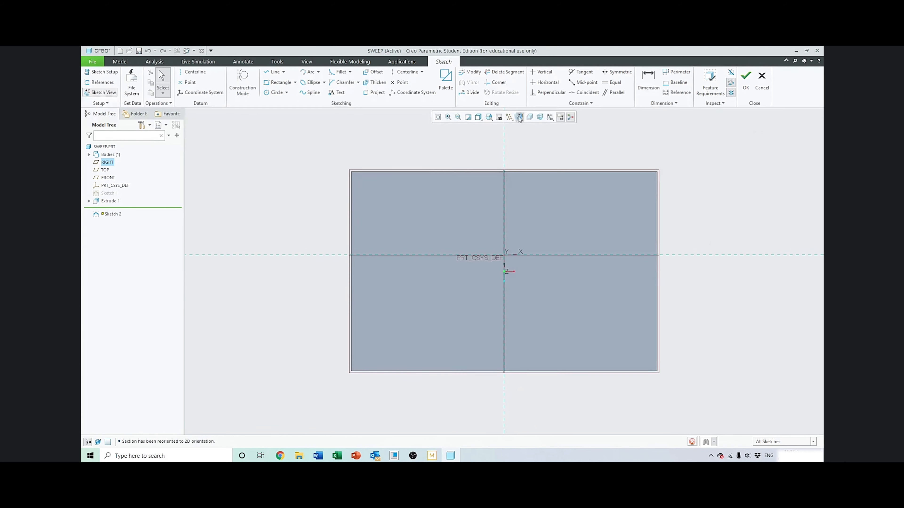
Sketch a four-point S-shaped spline from the face's left edge across to its right edge and finish the sketch.
left_click(309, 92)
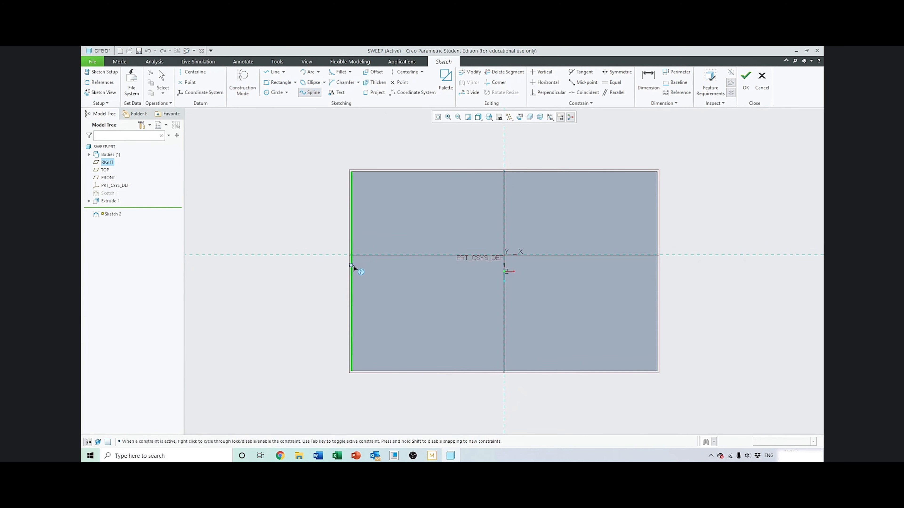
left_click(352, 265)
left_click(436, 233)
left_click(573, 303)
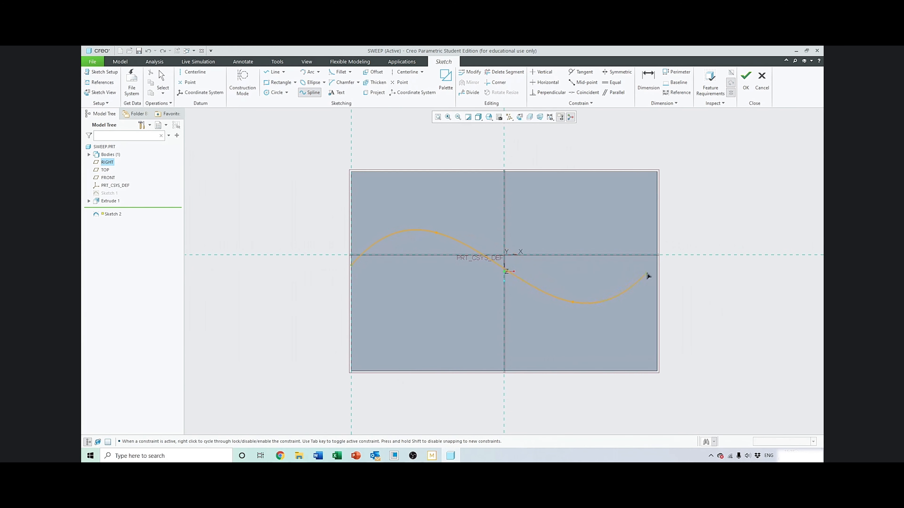
left_click(657, 272)
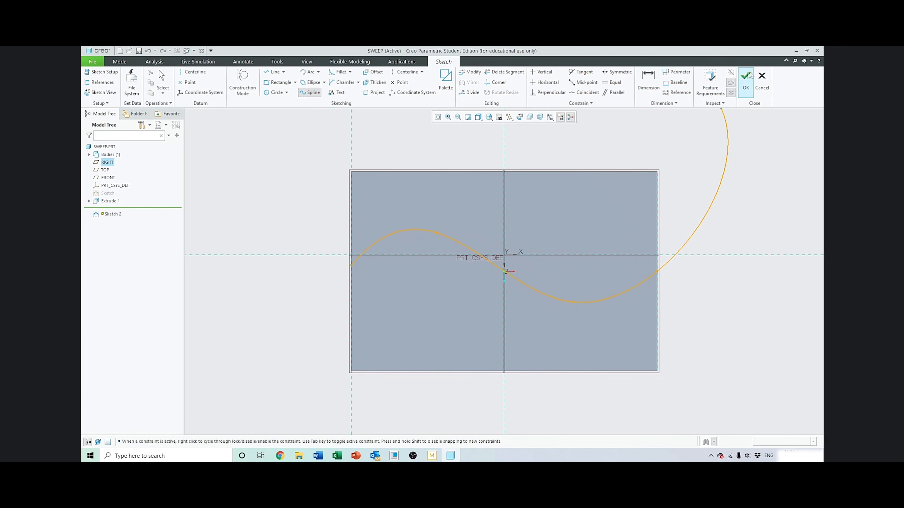
left_click(751, 75)
Start a Sweep along the S-shaped spline and flip its start point to the spline's left end.
middle_click_drag(450, 236, 456, 235)
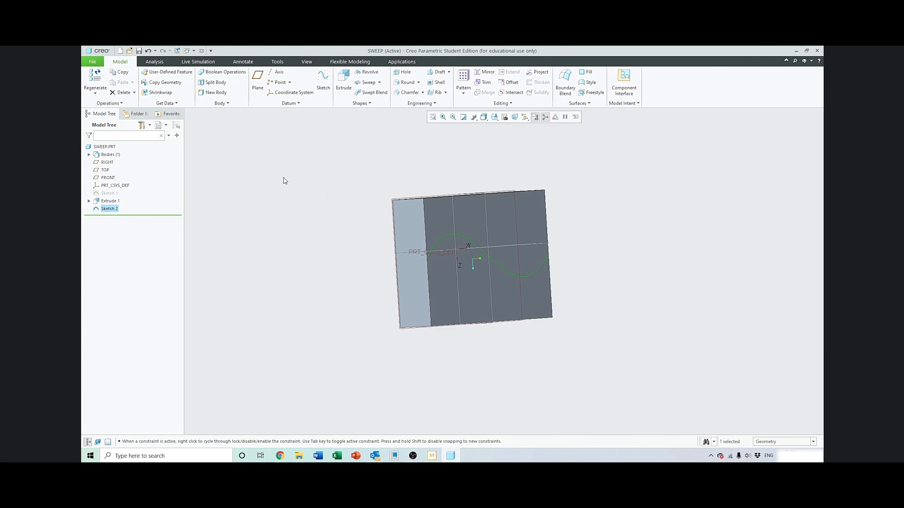
left_click(366, 82)
mouse_move(353, 178)
middle_mouse_down()
mouse_move(341, 171)
mouse_move(576, 282)
middle_mouse_up()
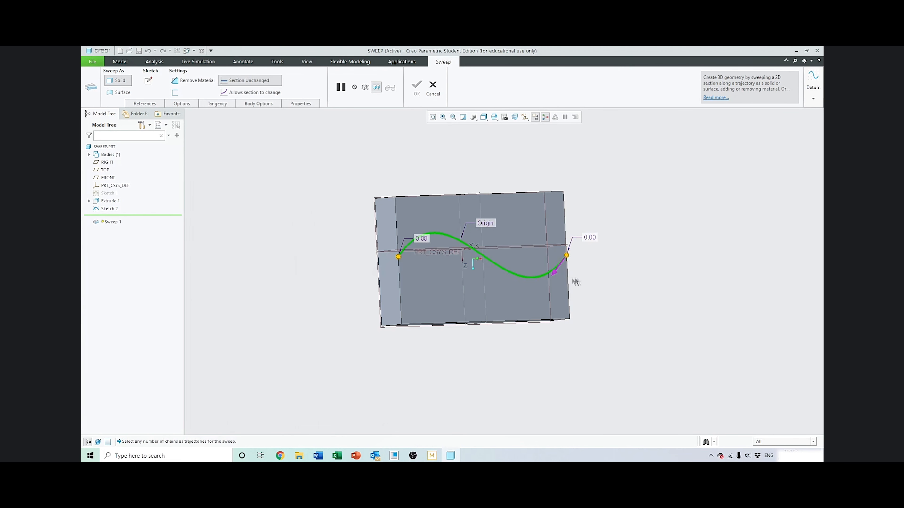
left_click(554, 272)
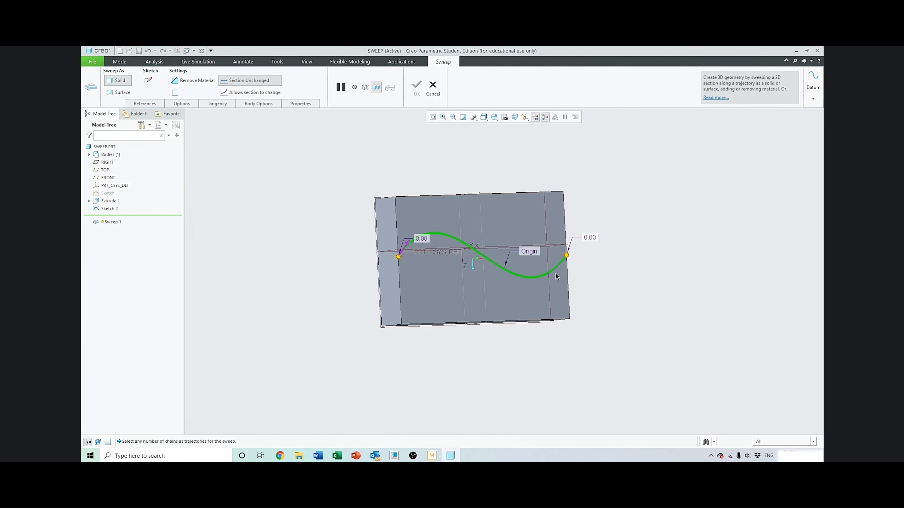
Sketch a circular sweep section centred on the trajectory's start point and accept the section.
left_click(149, 80)
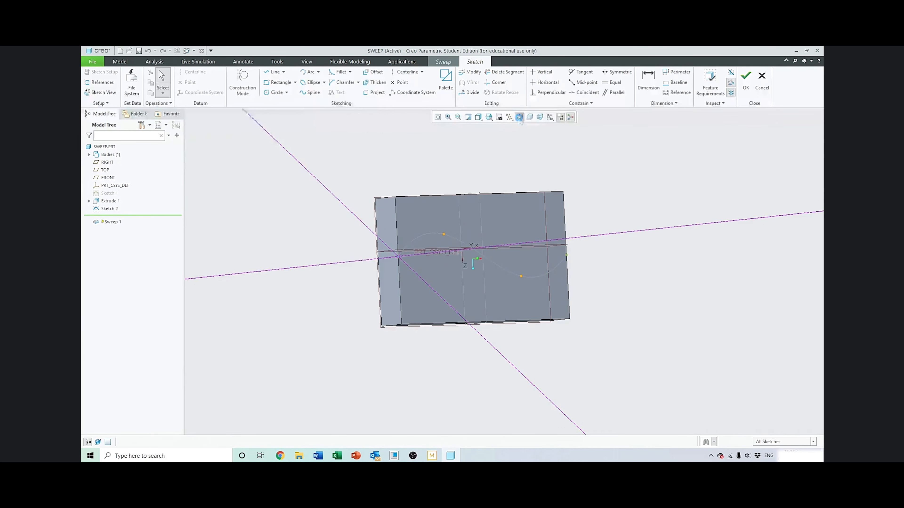
left_click(520, 117)
left_click(275, 92)
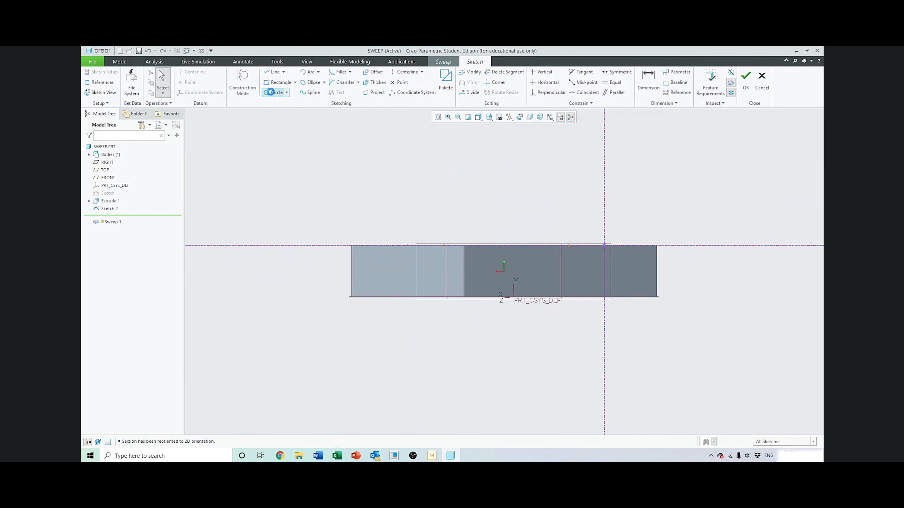
left_click(603, 245)
left_click(616, 262)
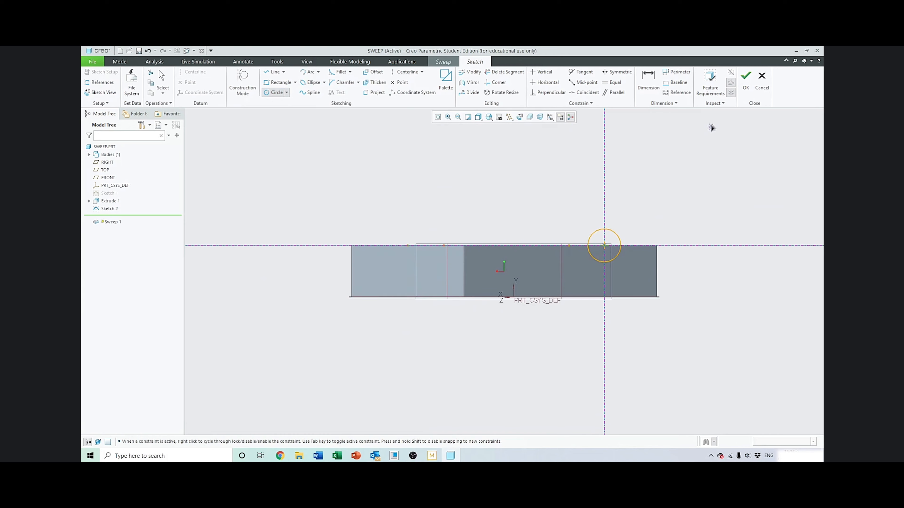
left_click(746, 80)
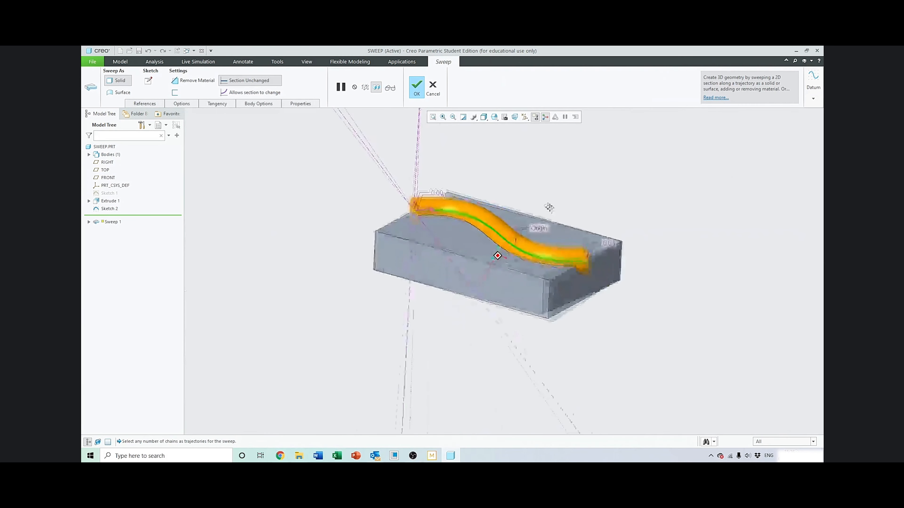
Set the sweep to remove material so it cuts a groove into the block.
left_click(440, 160)
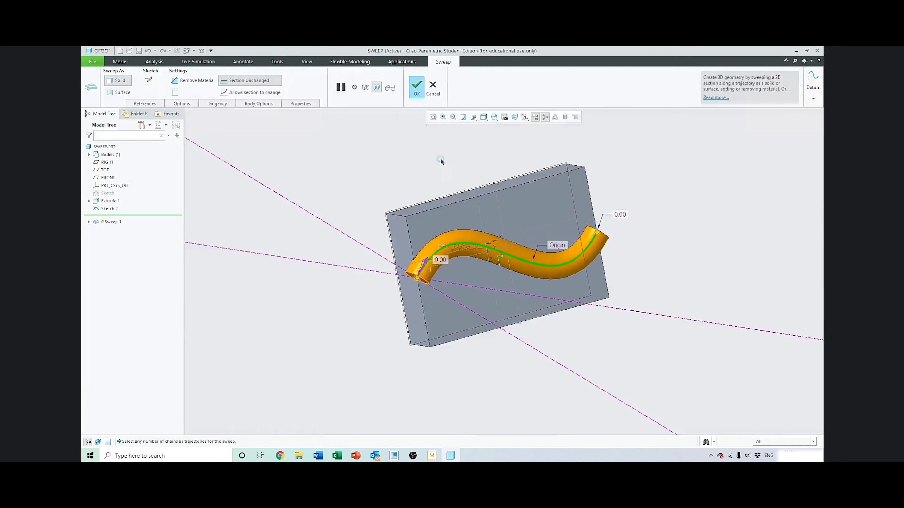
scroll(460, 172, "down", 4)
middle_click_drag(459, 172, 493, 201)
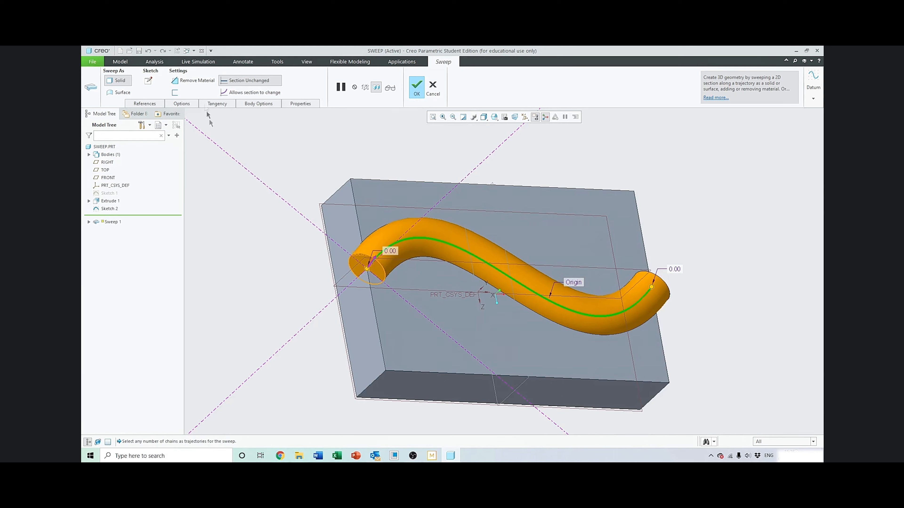
left_click(196, 81)
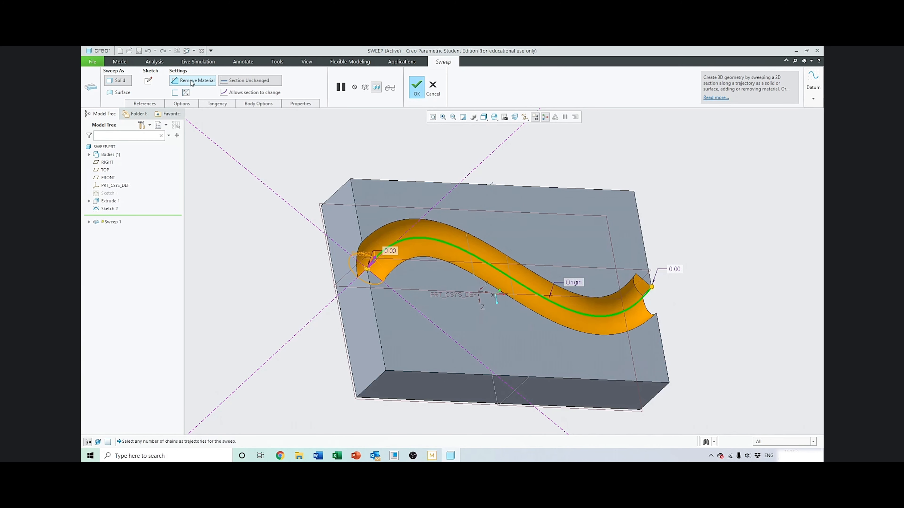
Try the Merge ends option on the swept cut and switch it off again.
middle_click_drag(319, 168, 594, 249)
scroll(281, 272, "up", 2)
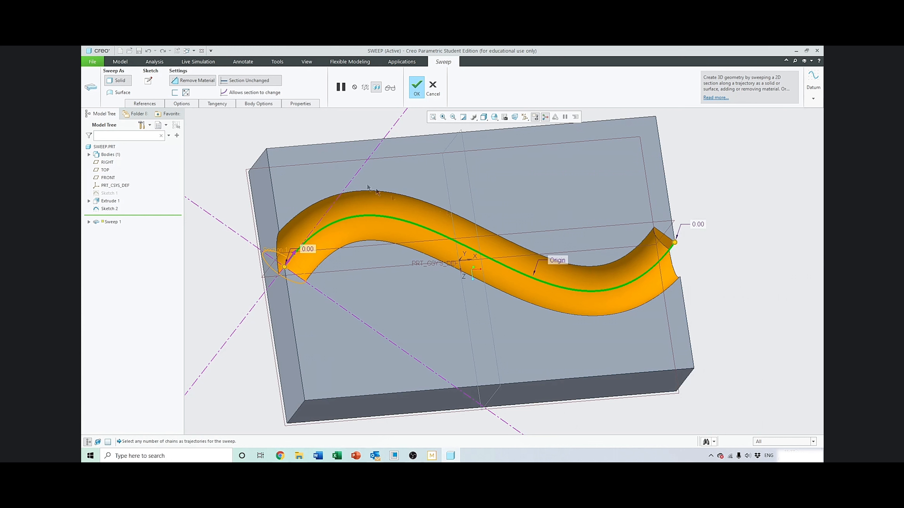
left_click(182, 104)
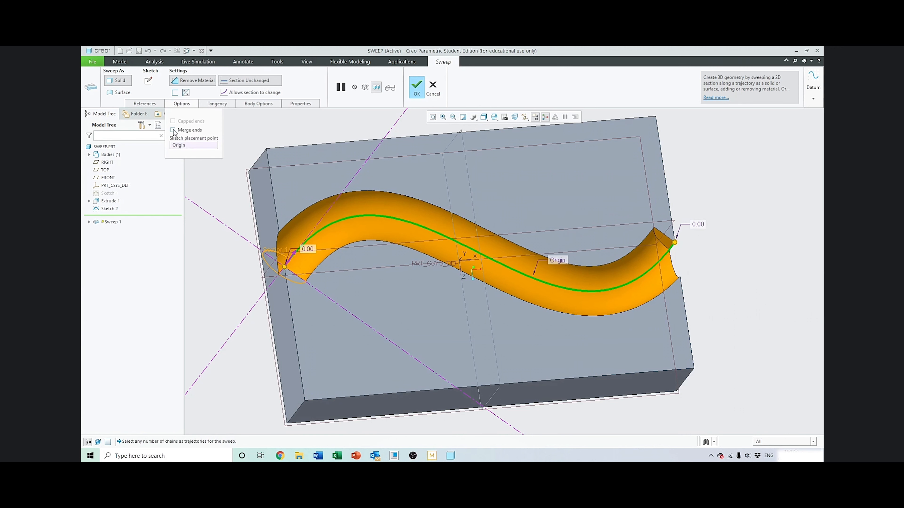
left_click(173, 131)
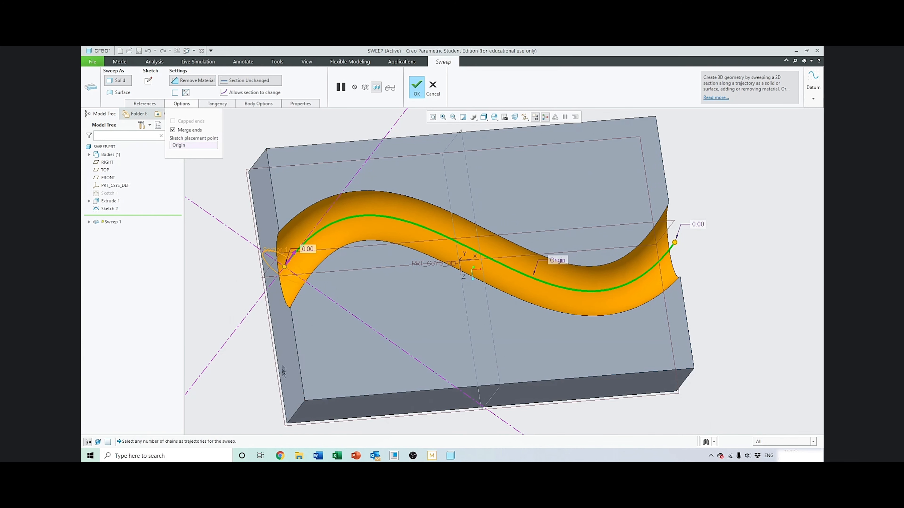
mouse_move(754, 184)
middle_mouse_down()
mouse_move(714, 192)
mouse_move(754, 185)
middle_mouse_up()
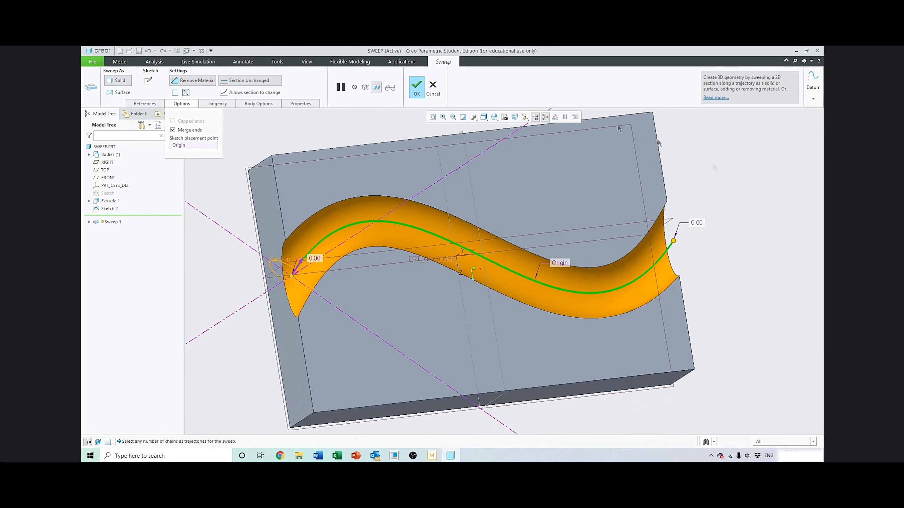
left_click(173, 130)
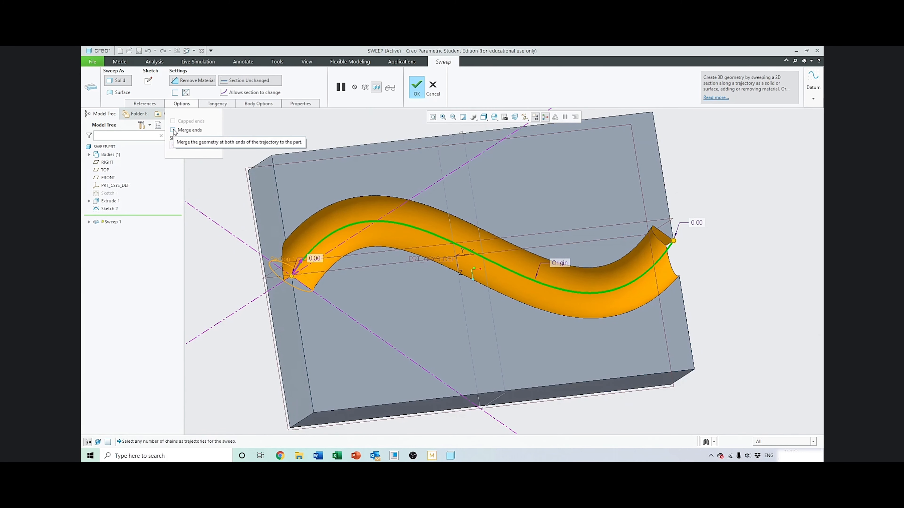
Set the section plane control to Constant Normal Direction, using the block's left side face as the direction reference.
left_click(154, 104)
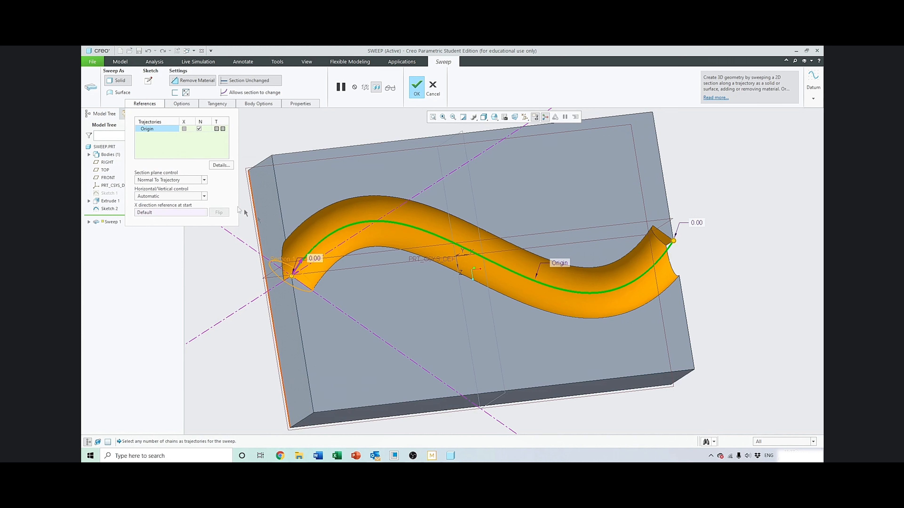
left_click(204, 180)
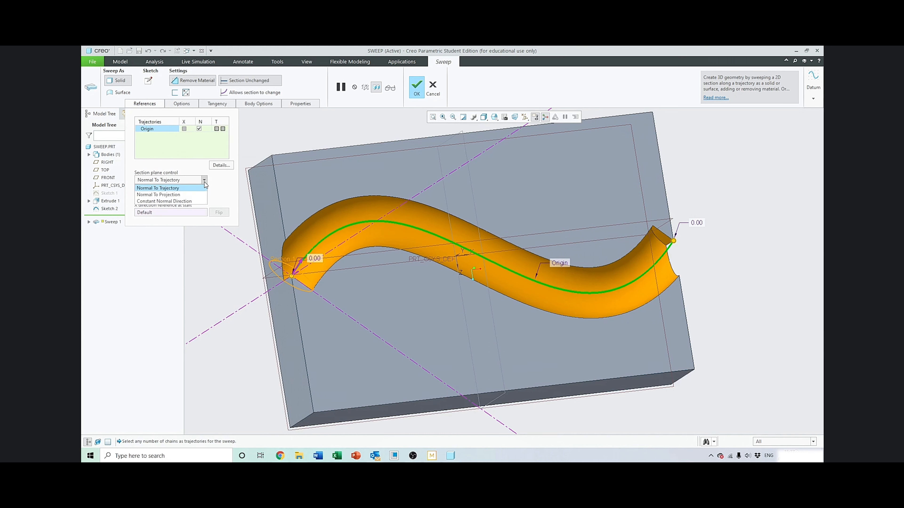
left_click(188, 201)
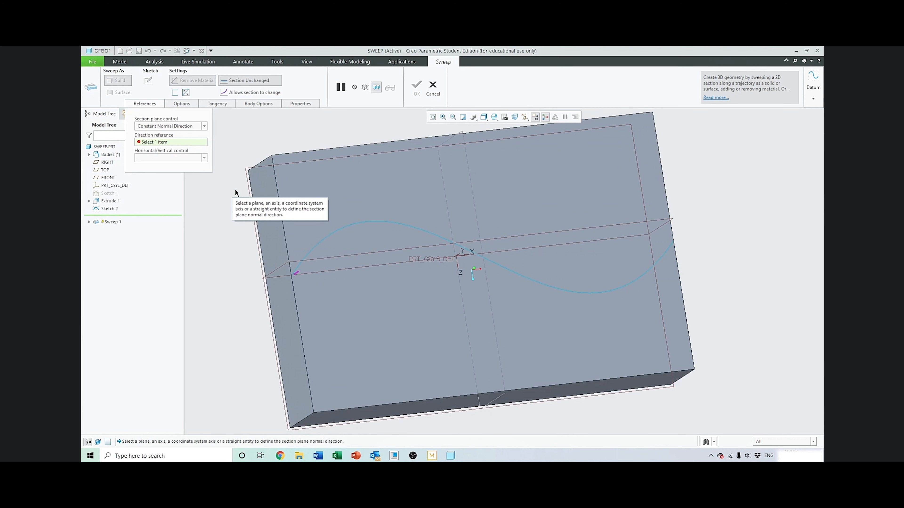
left_click(261, 192)
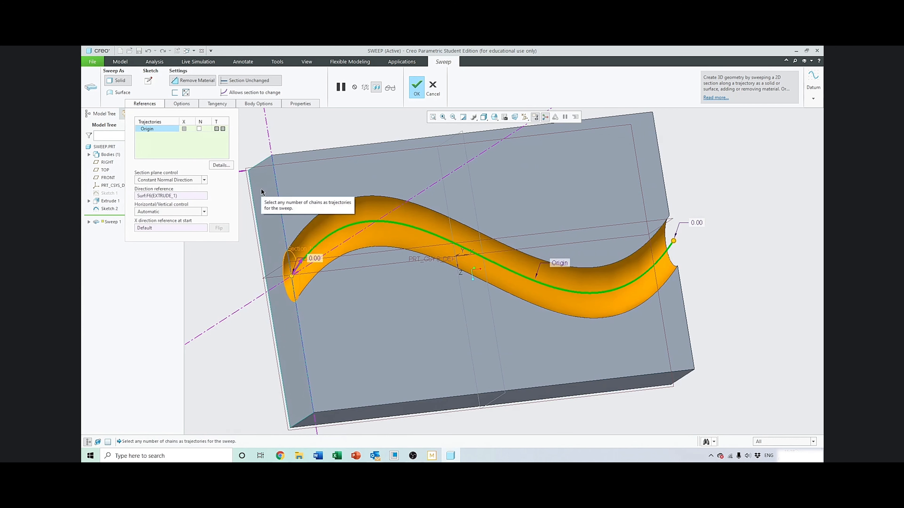
Examine from directly above how the swept cut meets the block's two side faces.
middle_click_drag(344, 157, 466, 128)
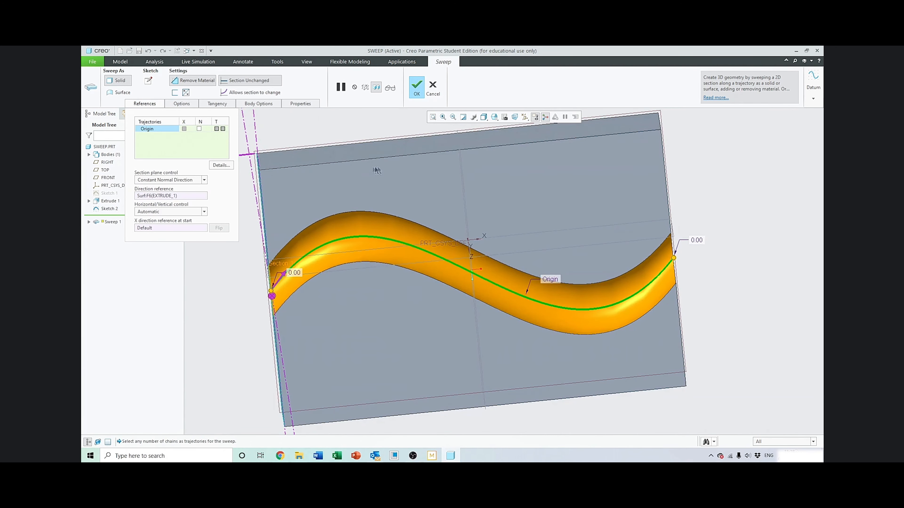
left_click(483, 116)
left_click(494, 117)
left_click(505, 174)
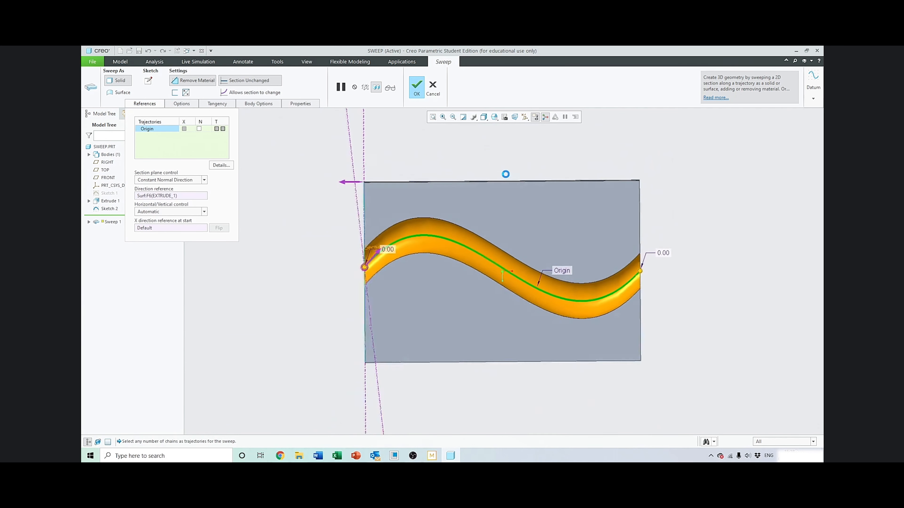
scroll(377, 263, "up", 3)
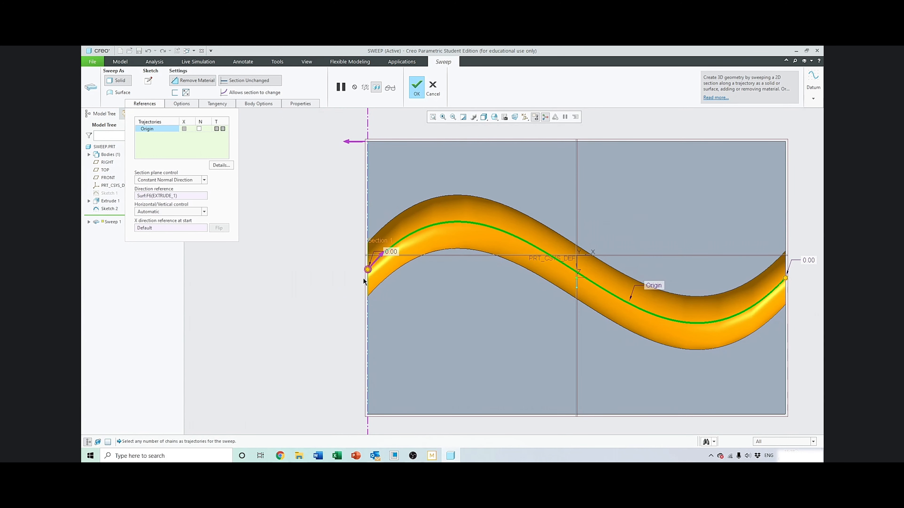
scroll(363, 282, "down", 3)
scroll(629, 257, "up", 3)
scroll(628, 257, "down", 1)
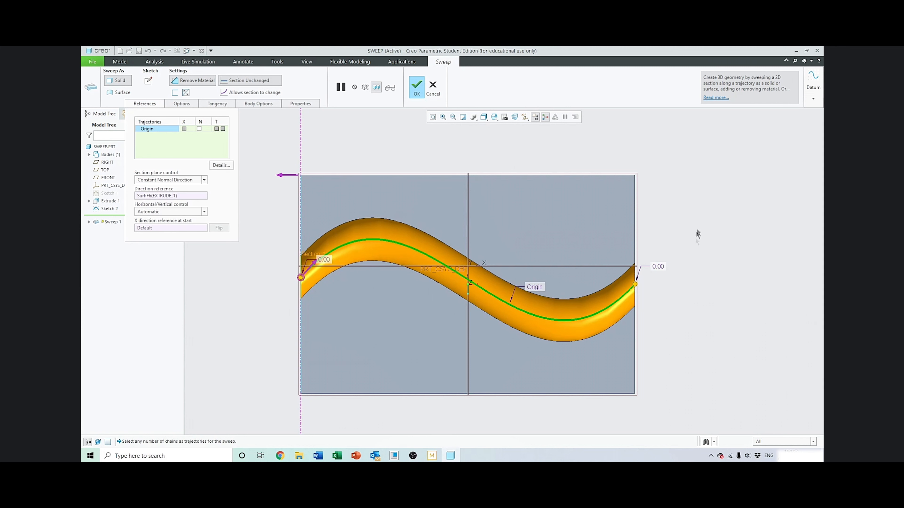
Accept the swept cut and view the finished groove in the block.
left_click(416, 85)
left_click(682, 269)
middle_click_drag(682, 268, 696, 253)
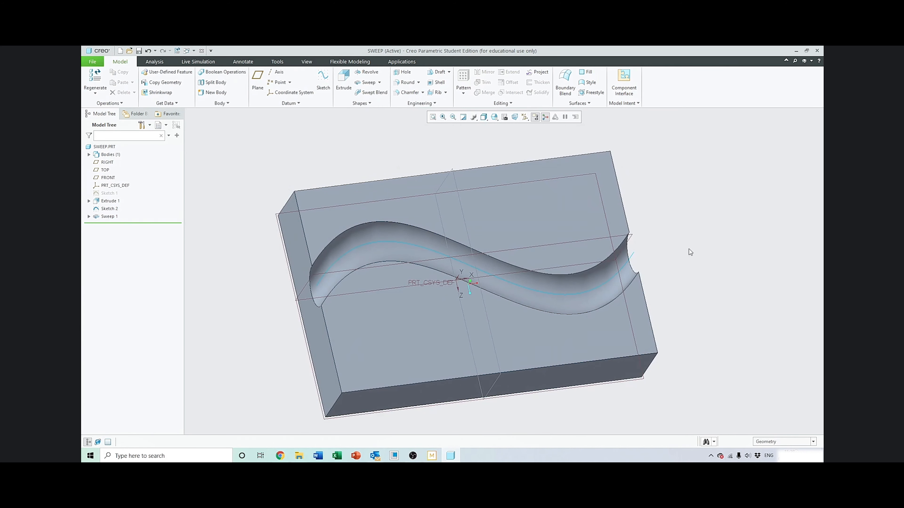
Delete the block's base sketch with all its dependent features and restore the part's standard 3D orientation.
left_click(114, 194)
key("Delete")
left_click(411, 260)
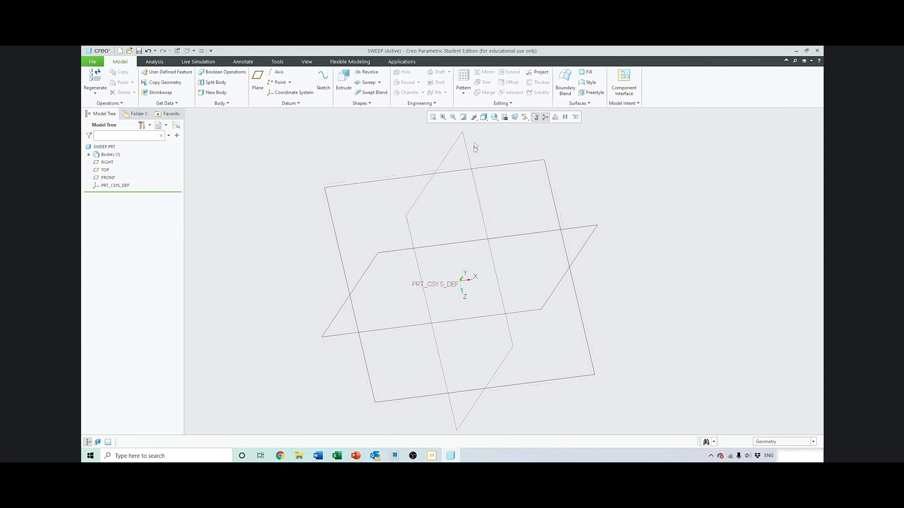
left_click(495, 117)
left_click(505, 125)
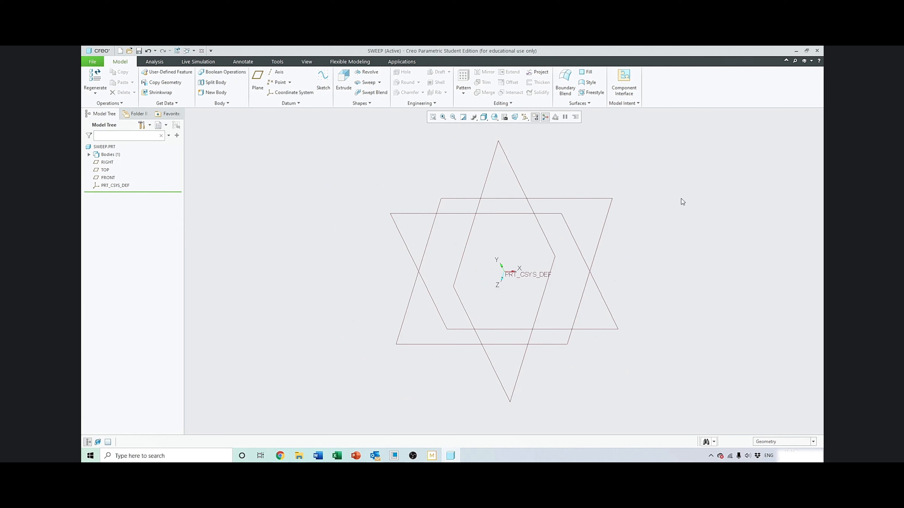
Start a sketch on the FRONT plane and add a vertical centerline through the origin.
left_click(395, 214)
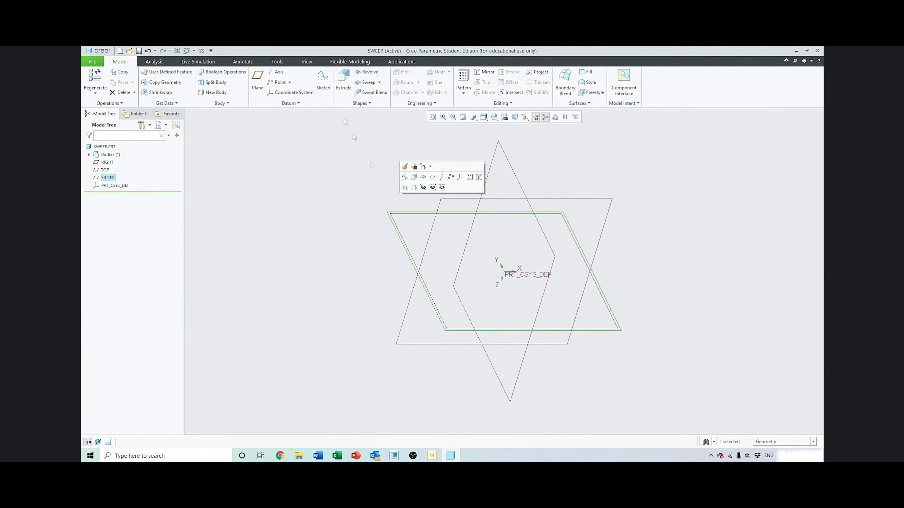
left_click(323, 81)
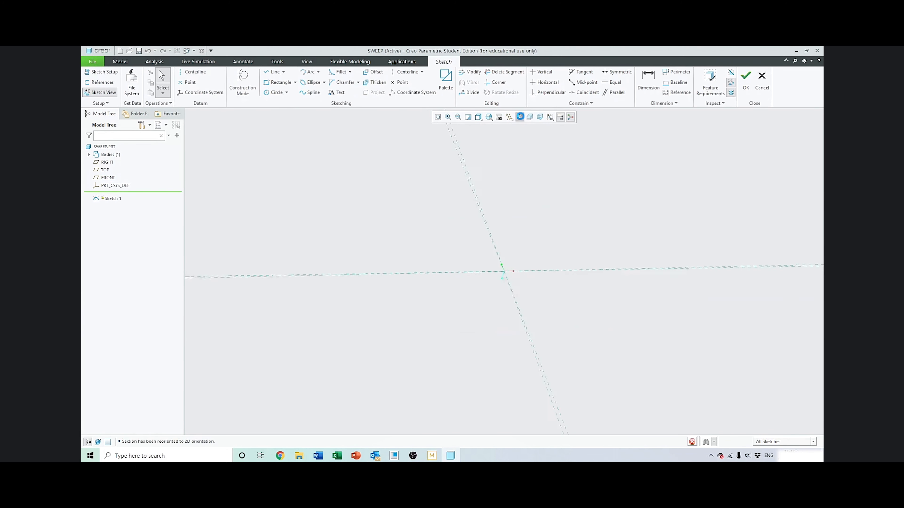
left_click(196, 73)
left_click(504, 271)
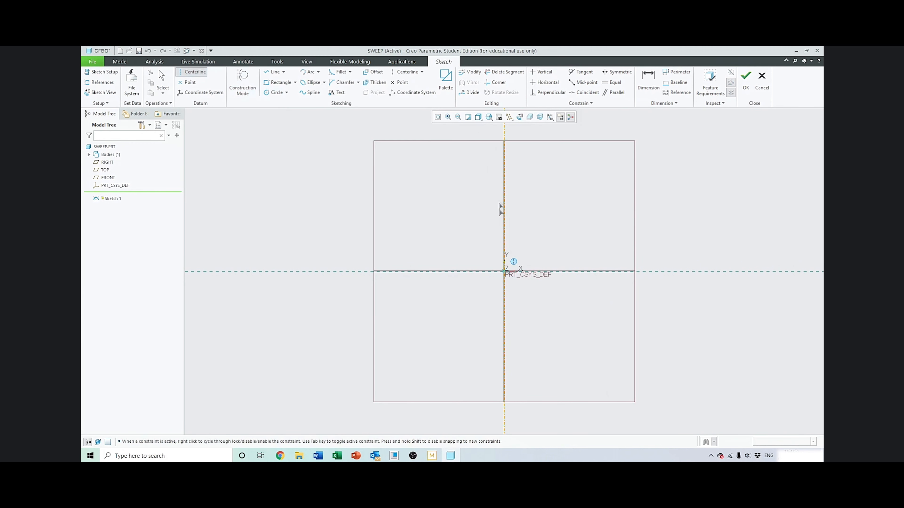
left_click(502, 162)
Draw the open cup profile from the origin with a horizontal base line and an outward-slanting wall line, then finish the sketch.
left_click(274, 72)
left_click(504, 272)
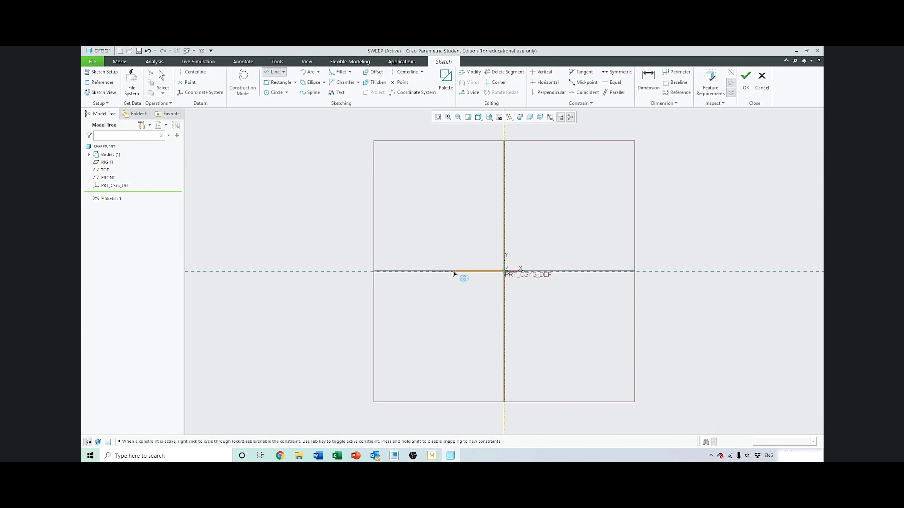
left_click(436, 272)
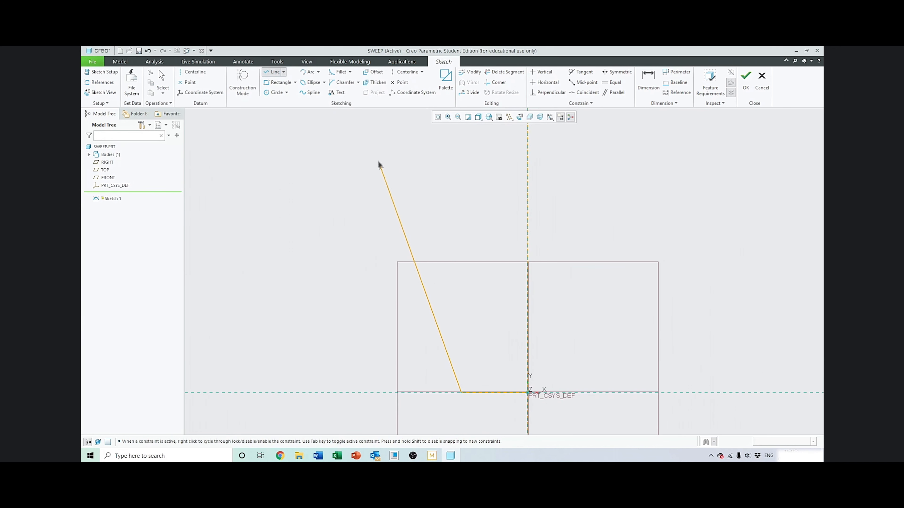
left_click(373, 142)
middle_click(427, 194)
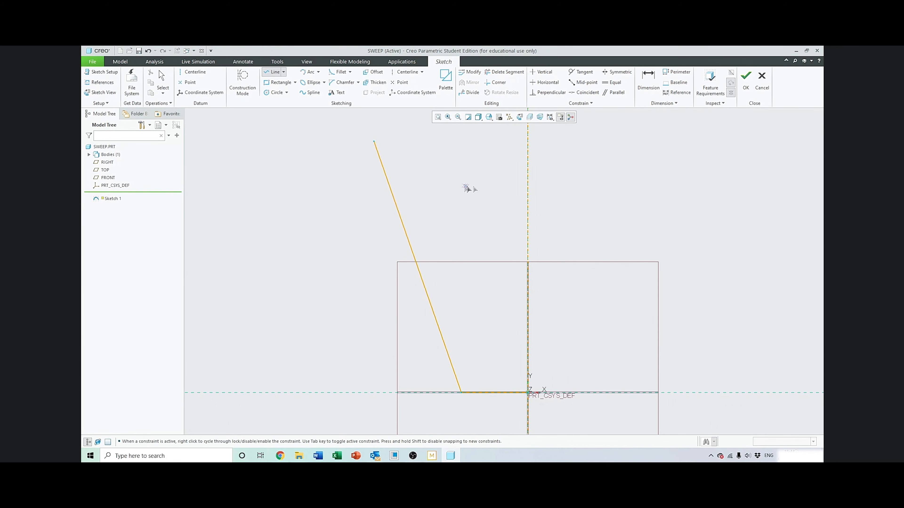
left_click(745, 79)
Revolve the cup profile 360° about its centerline as a surface.
left_click(368, 73)
middle_click_drag(453, 173, 461, 234, "shift")
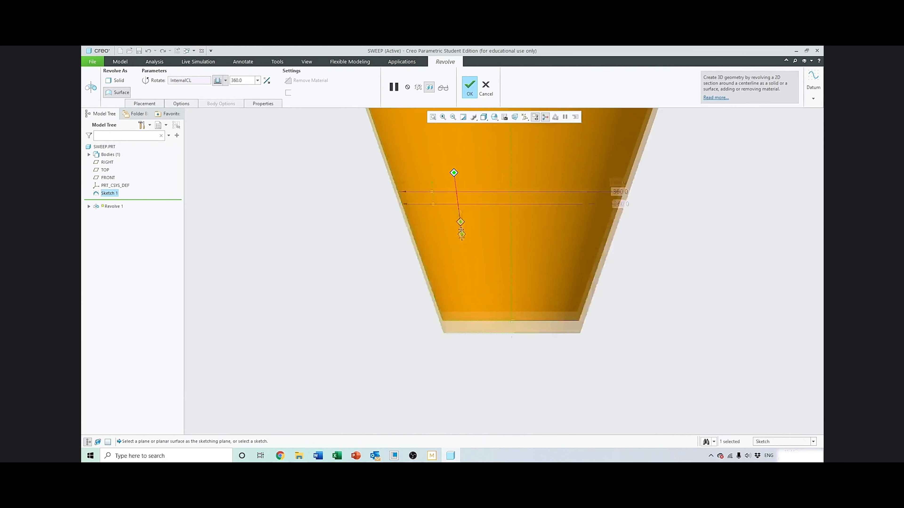
left_click(470, 86)
middle_click_drag(340, 175, 336, 222)
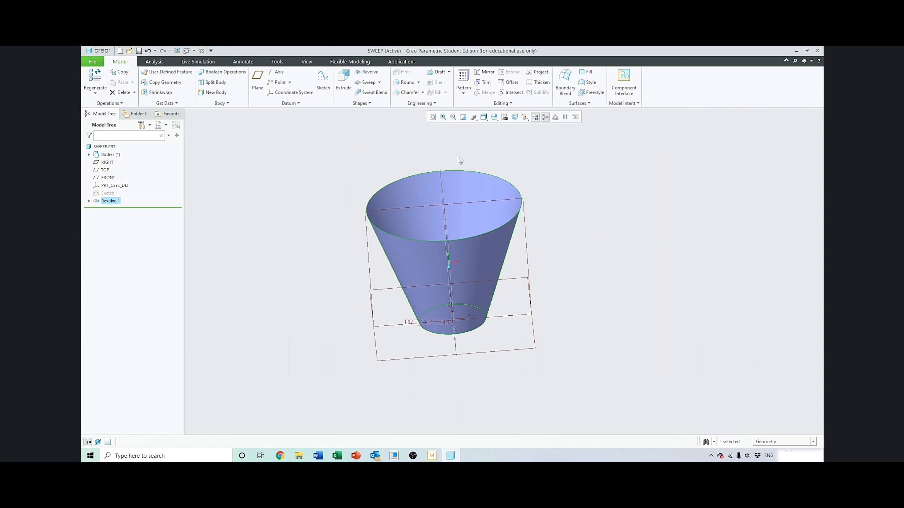
Thicken the revolved cup surface into solid material with an offset value of 10.
left_click(547, 86)
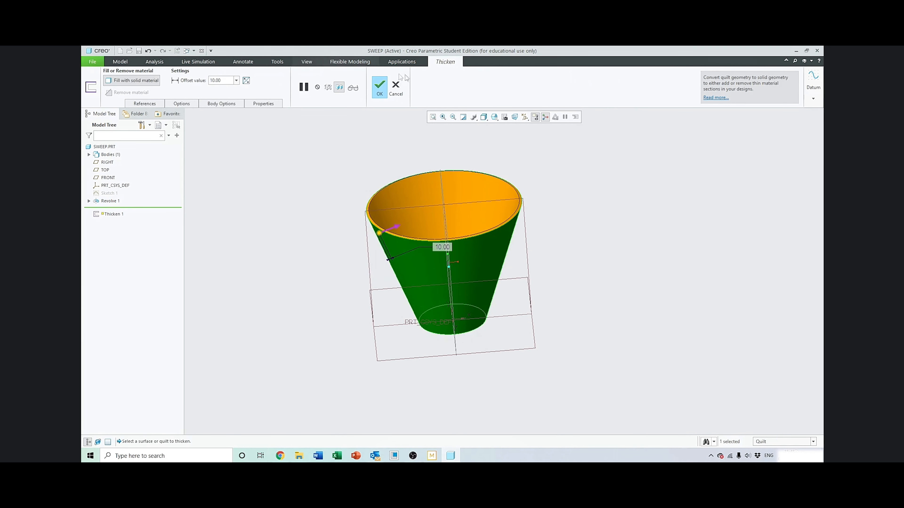
left_click(377, 90)
left_click(308, 201)
middle_click_drag(352, 252, 348, 224)
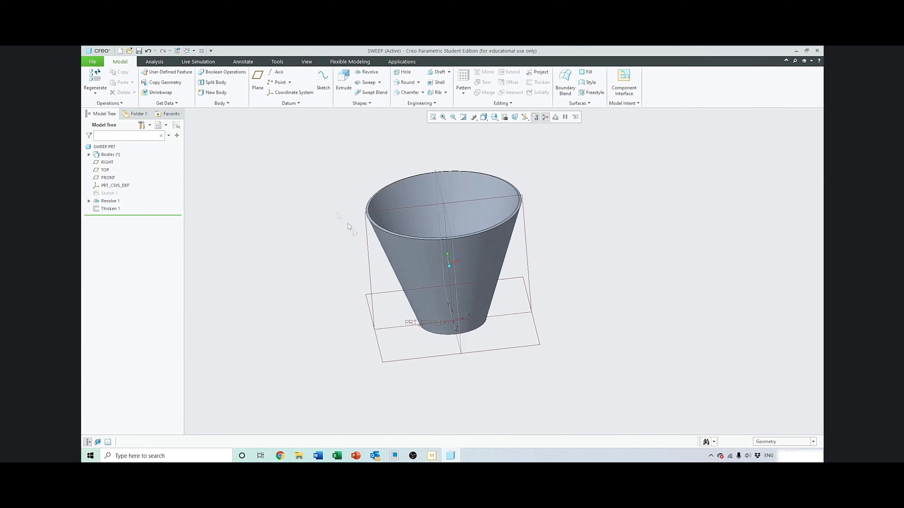
Start a sketch on the FRONT plane in flat 2D view and add the cup's slanted side edge as a reference.
left_click(392, 209)
left_click(324, 80)
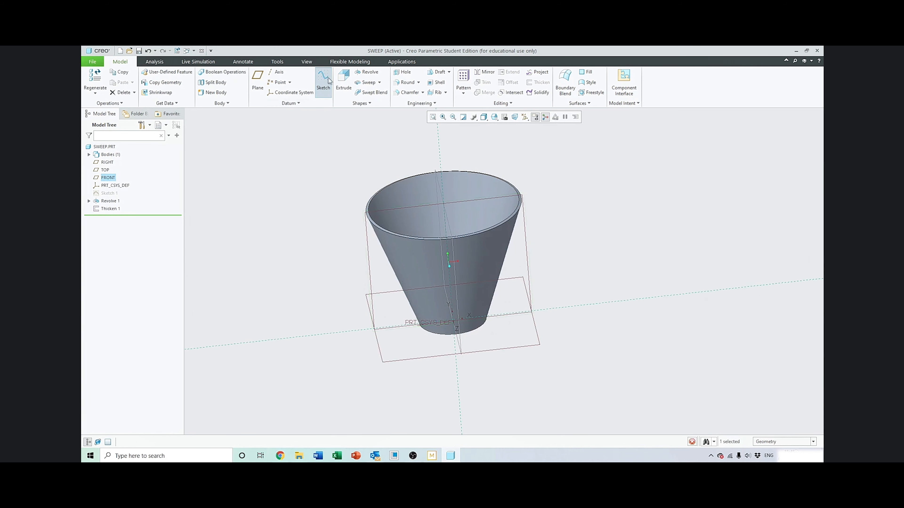
left_click(518, 117)
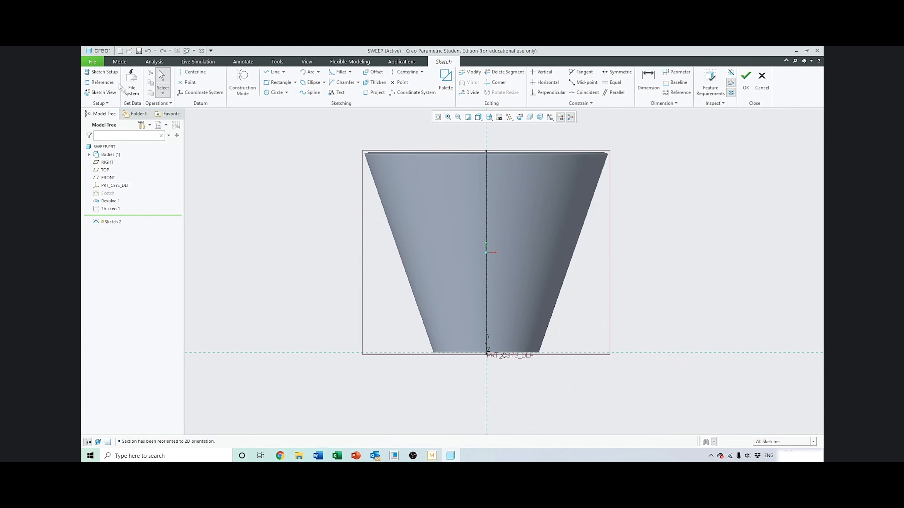
left_click(100, 82)
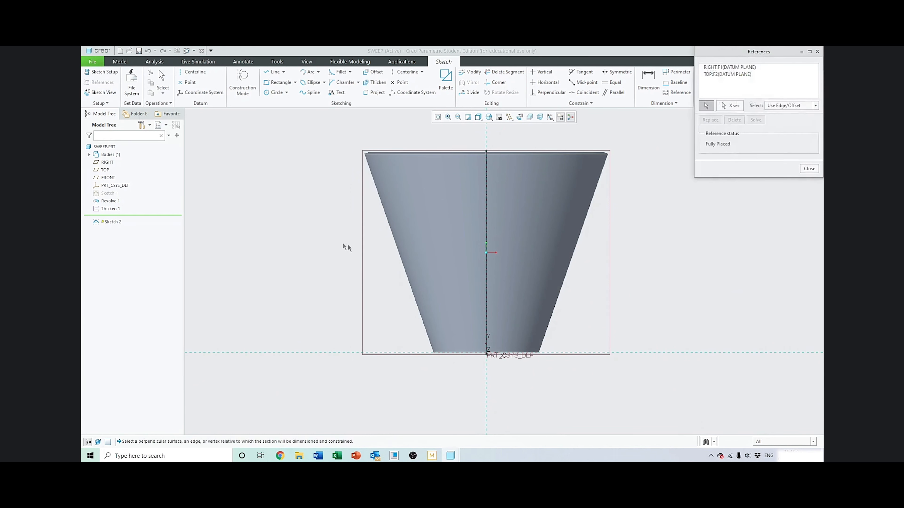
left_click(390, 236)
left_click(812, 170)
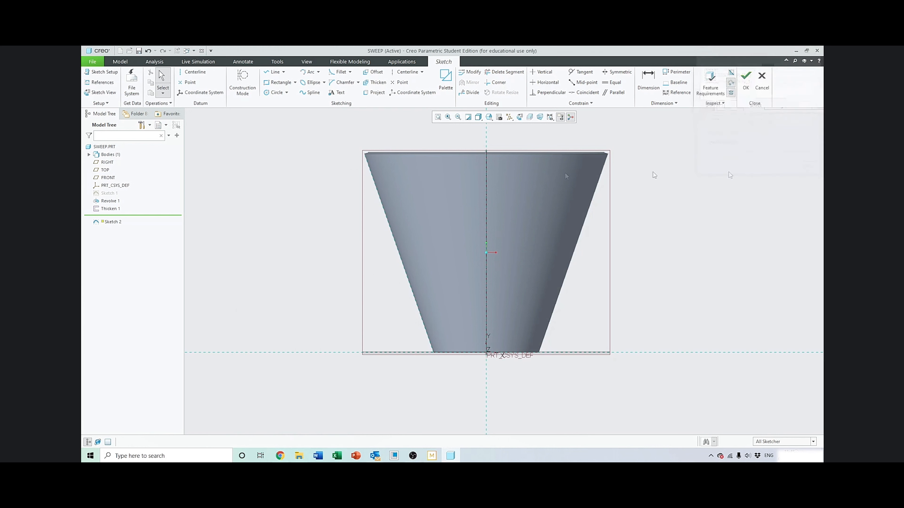
Sketch a three-line handle path outside the cup's slanted edge, about 188 along its upper line and 232 tall, and finish the sketch.
left_click(269, 73)
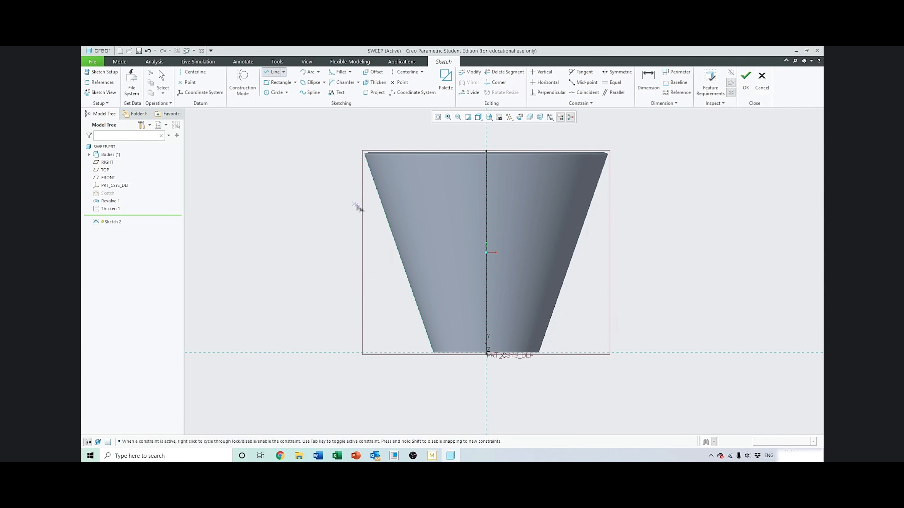
left_click(384, 211)
left_click(307, 210)
left_click(307, 306)
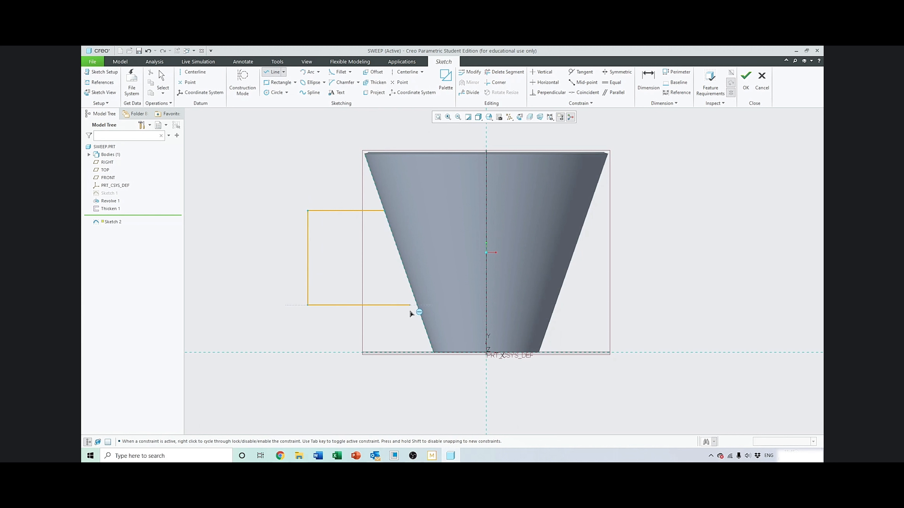
left_click(416, 306)
middle_click(298, 171)
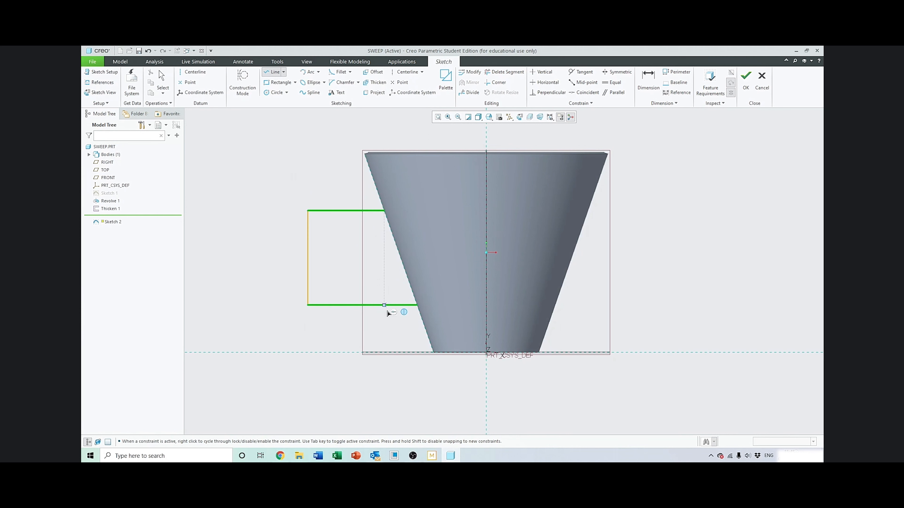
left_click(162, 79)
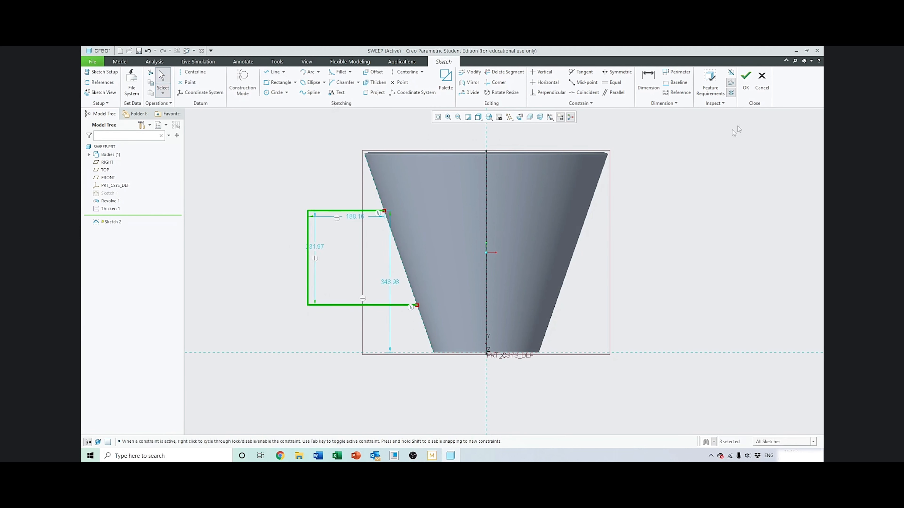
left_click(746, 76)
key("ctrl+d")
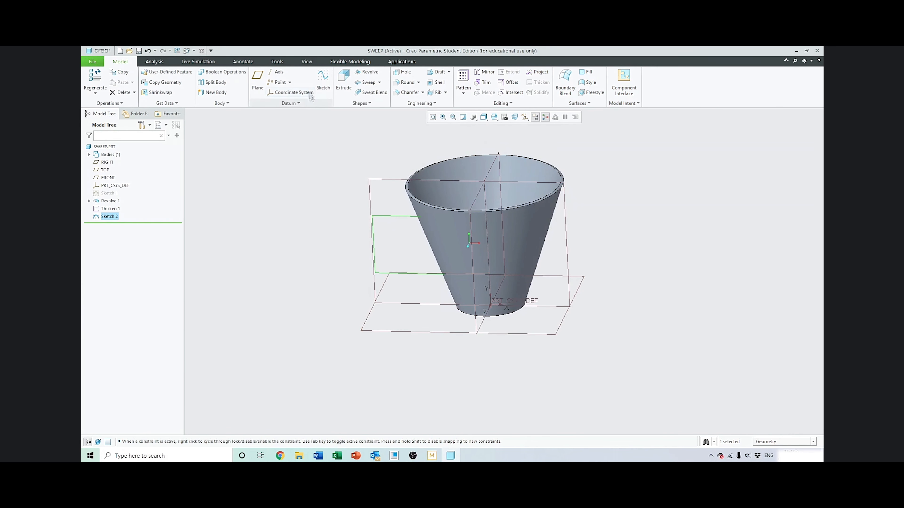
Start a solid sweep along the handle path and sketch a circle centred on the path's start point as its section.
left_click(365, 83)
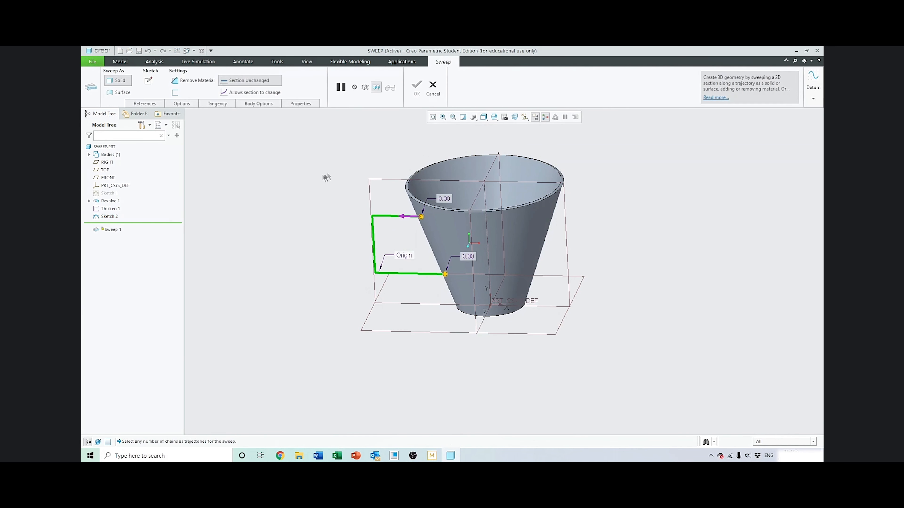
left_click(148, 82)
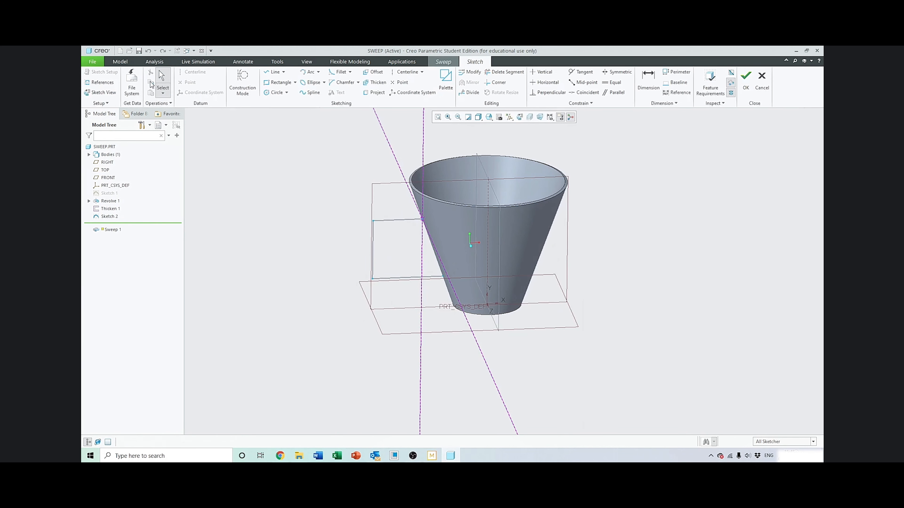
left_click(520, 118)
key("c")
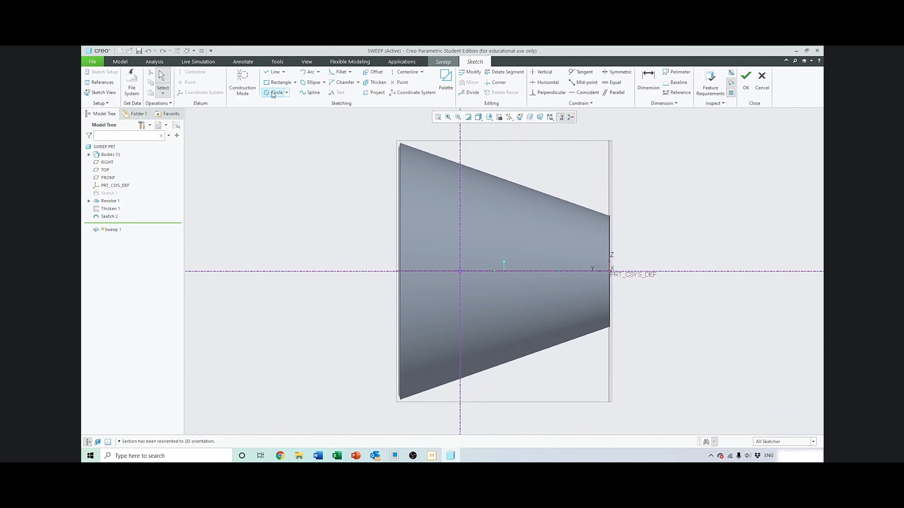
left_click(459, 271)
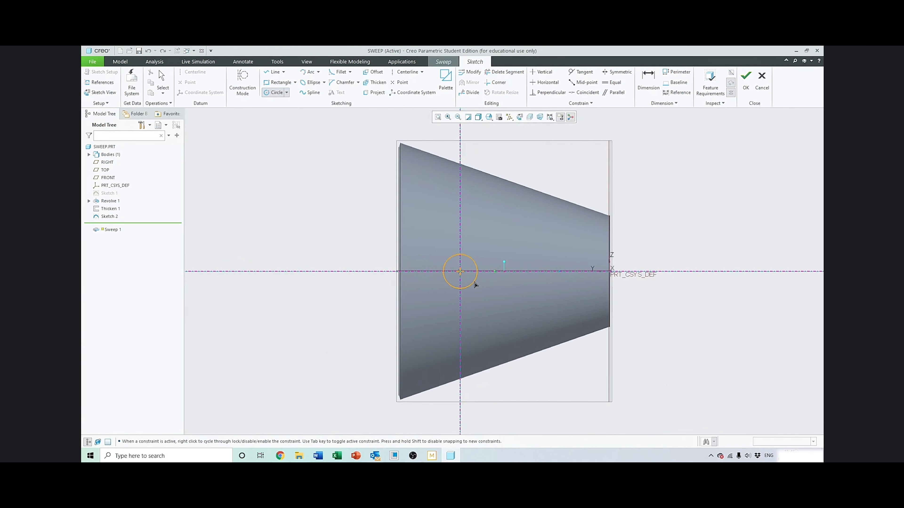
left_click(745, 82)
Preview the swept handle on the cup and accept the sweep.
scroll(654, 176, "up", 3)
mouse_move(655, 175)
middle_mouse_down()
mouse_move(604, 267)
mouse_move(514, 206)
middle_mouse_up()
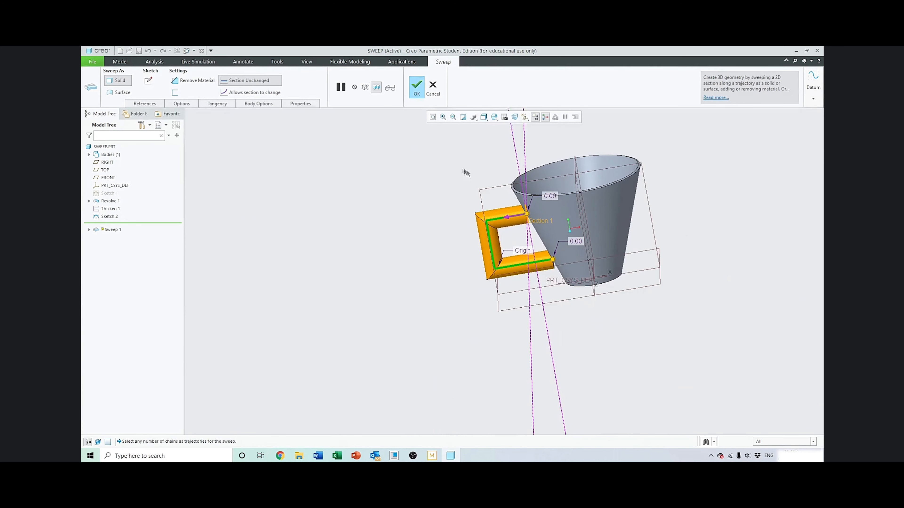
mouse_move(434, 172)
middle_mouse_down()
mouse_move(443, 169)
mouse_move(436, 190)
mouse_move(425, 178)
middle_mouse_up()
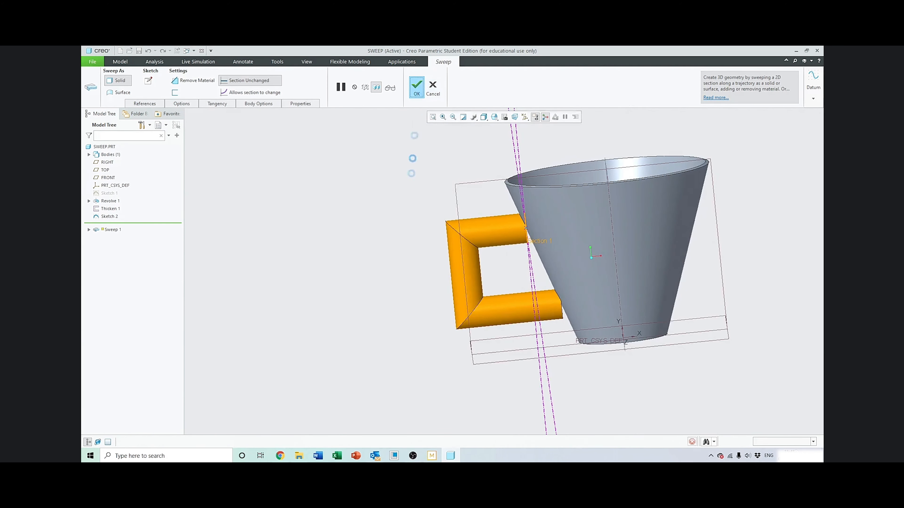
middle_click_drag(417, 210, 357, 194)
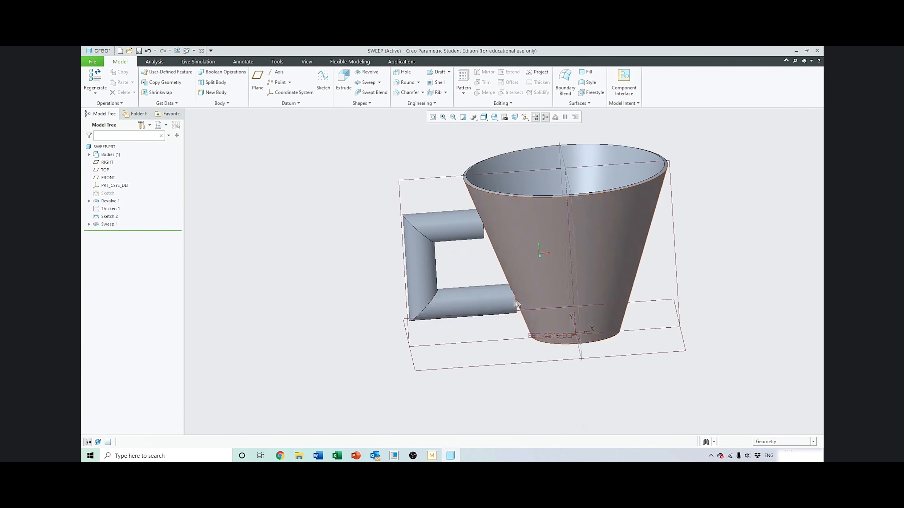
Examine how both handle ends meet the outside and inside of the cup wall.
scroll(454, 295, "down", 2)
mouse_move(488, 195)
middle_mouse_down()
mouse_move(496, 197)
mouse_move(417, 189)
middle_mouse_up()
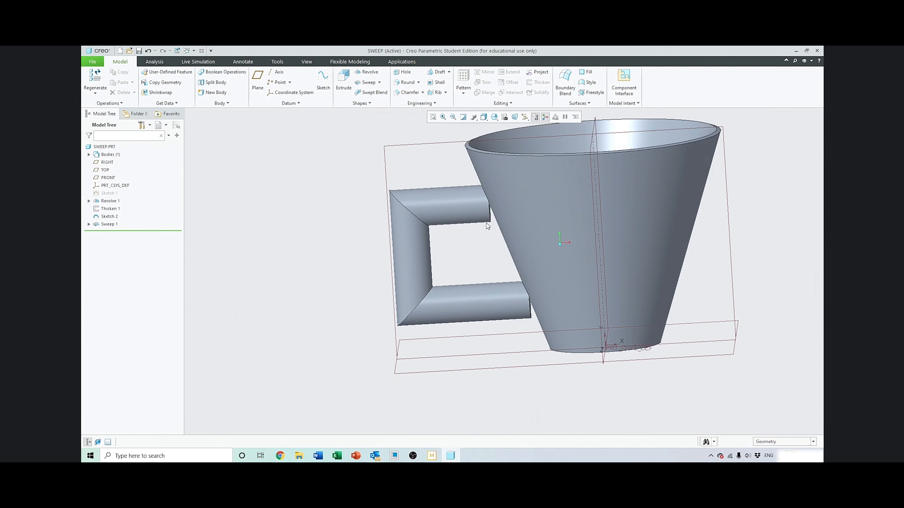
scroll(487, 225, "down", 4)
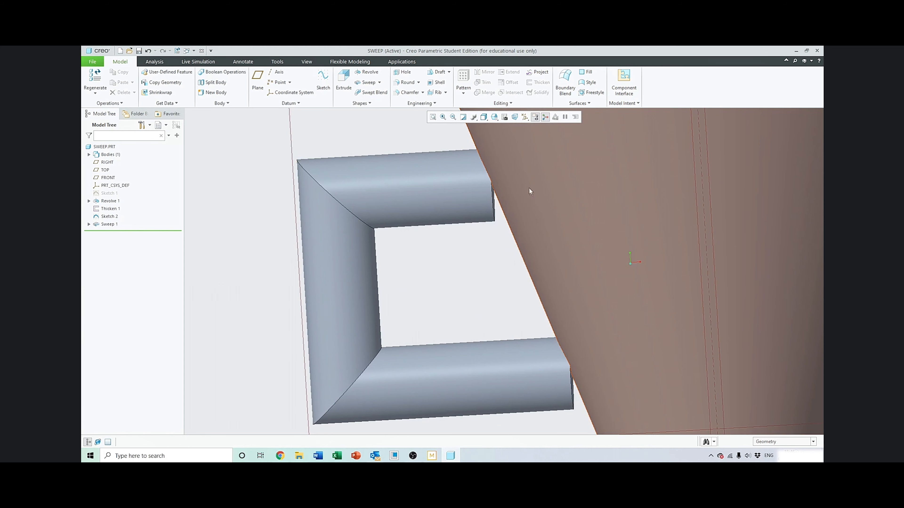
scroll(516, 201, "up", 5)
middle_click_drag(517, 197, 509, 229)
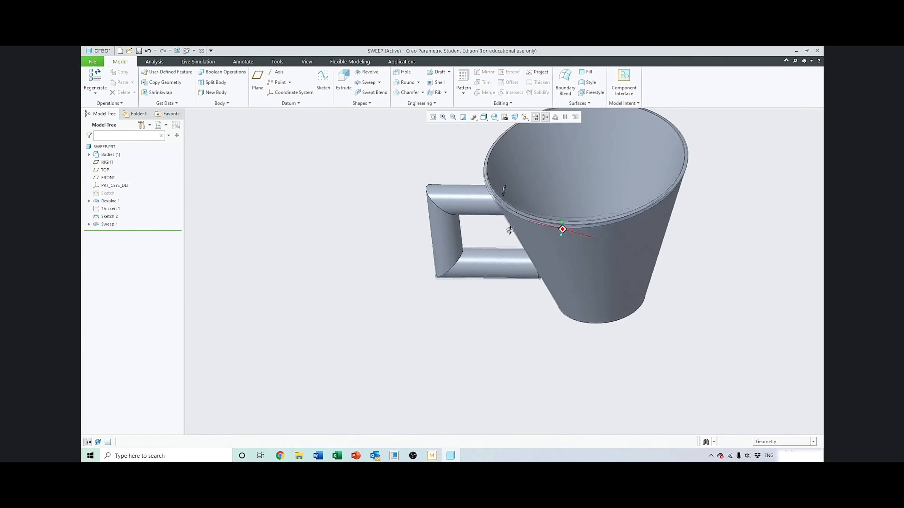
scroll(509, 198, "down", 6)
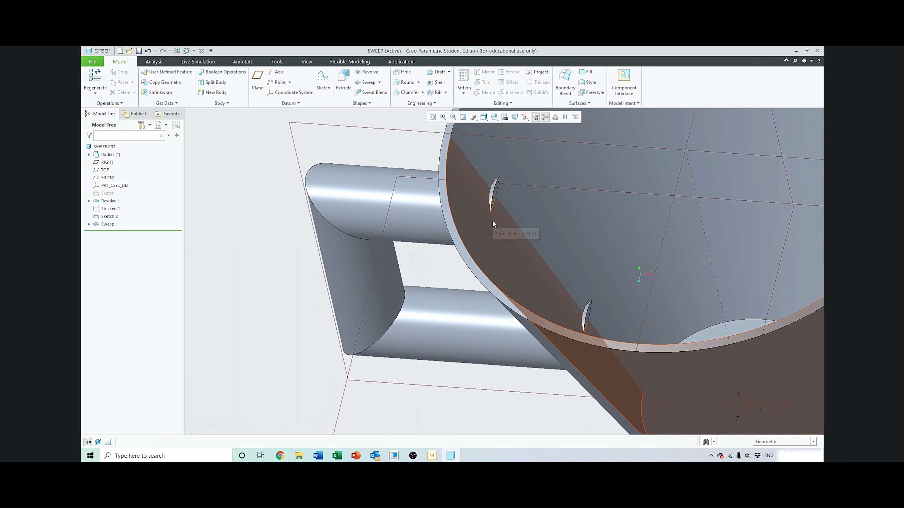
Redefine the handle sweep with the Merge ends option enabled and accept the change.
right_click(112, 225)
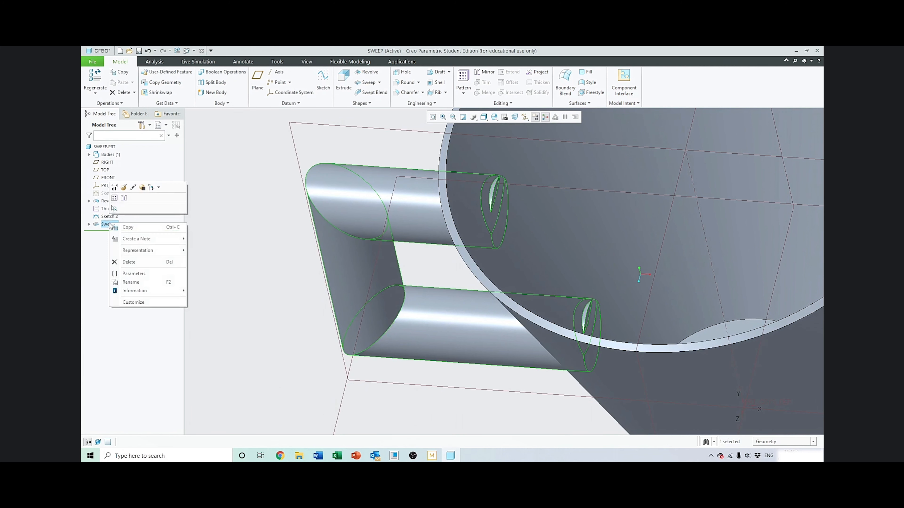
left_click(124, 189)
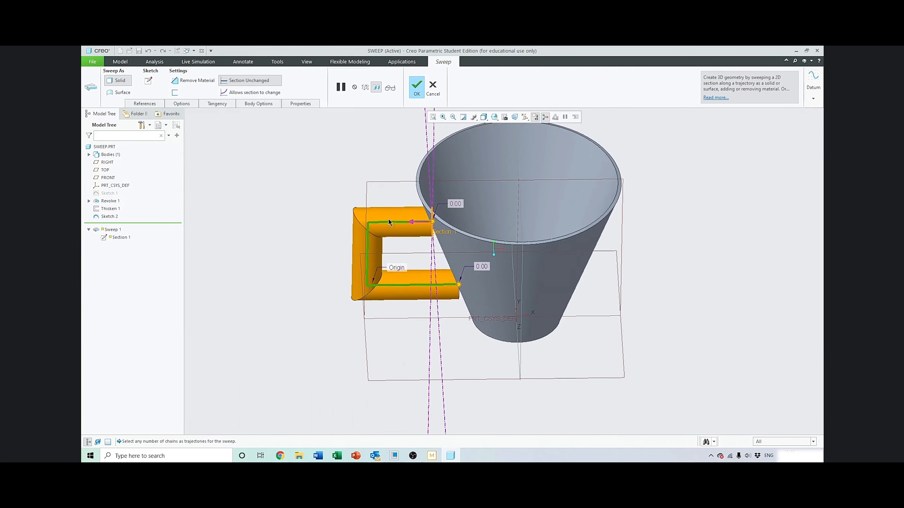
left_click(180, 104)
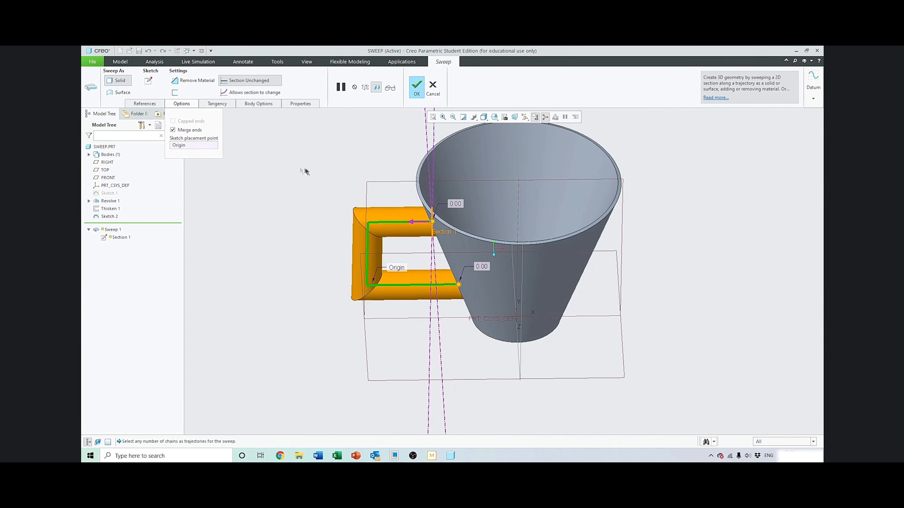
scroll(307, 171, "down", 2)
middle_click_drag(307, 171, 405, 169)
left_click(415, 88)
scroll(379, 183, "down", 2)
left_click(379, 185)
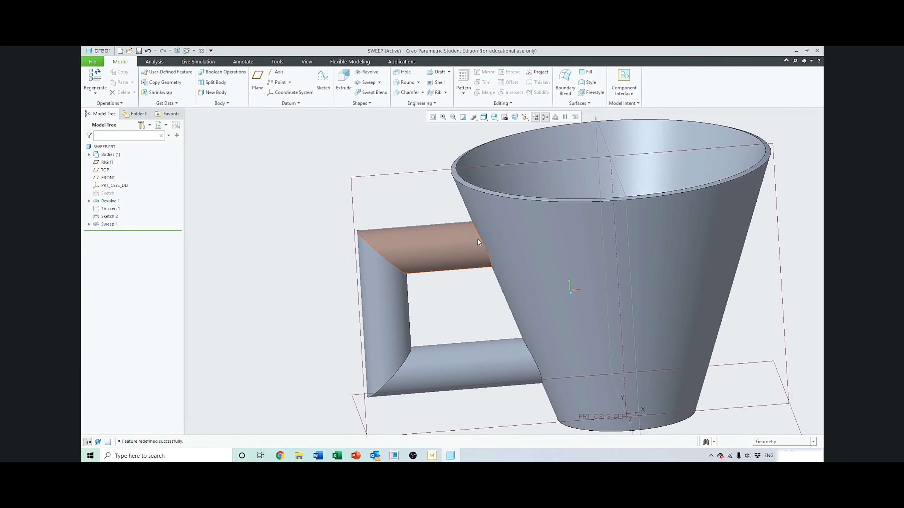
View the merged handle joints and the cup interior from above, then return the model to a saved orientation.
middle_click_drag(500, 228, 502, 269)
key("ctrl+d")
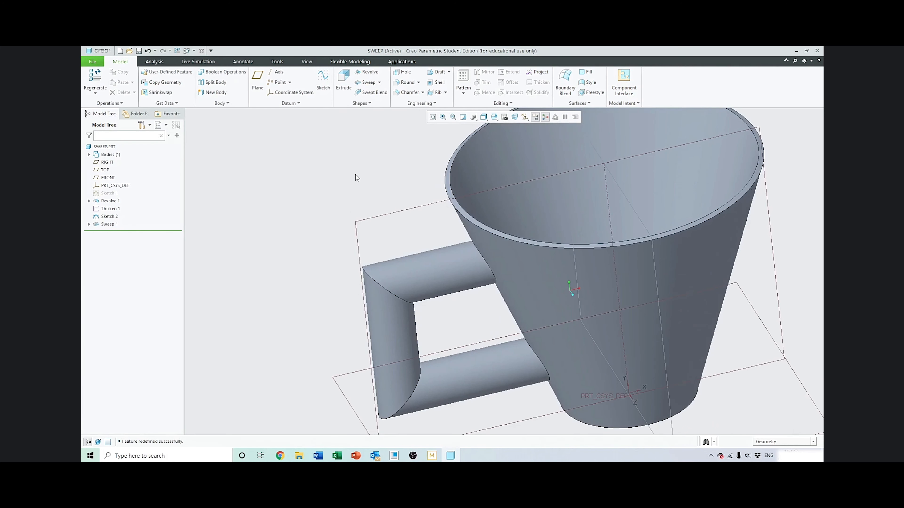
left_click(494, 117)
left_click(510, 132)
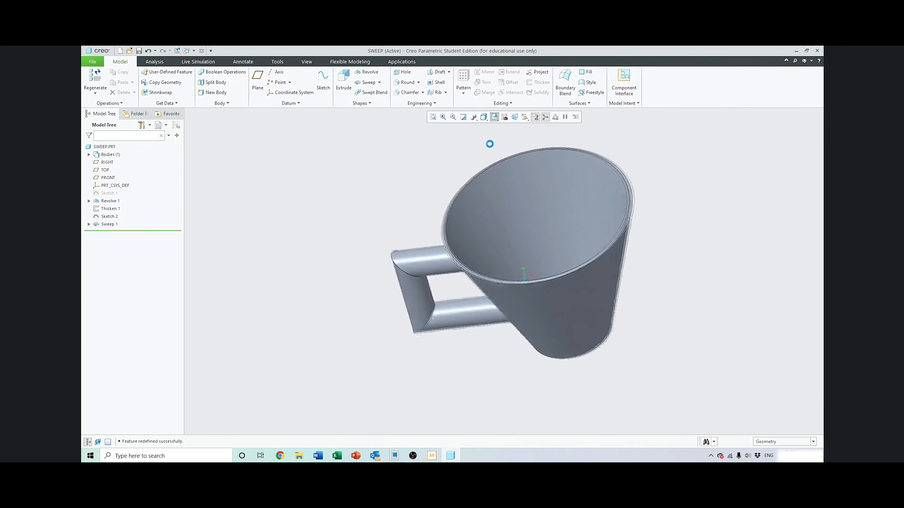